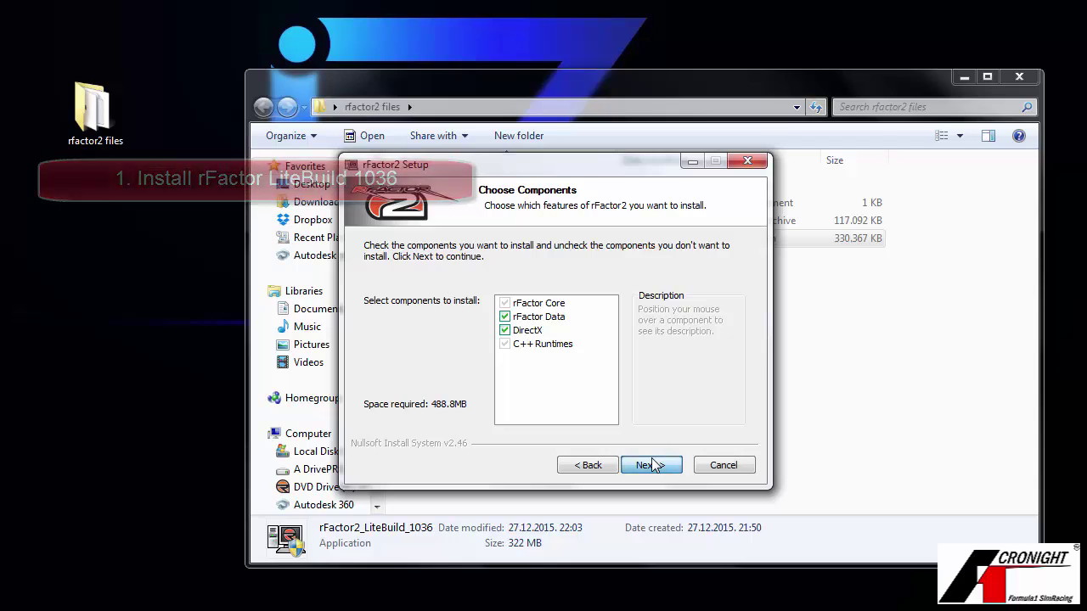
Set the core destination folder to C:\Game Files\rFactor2 and accept it
left_click(684, 364)
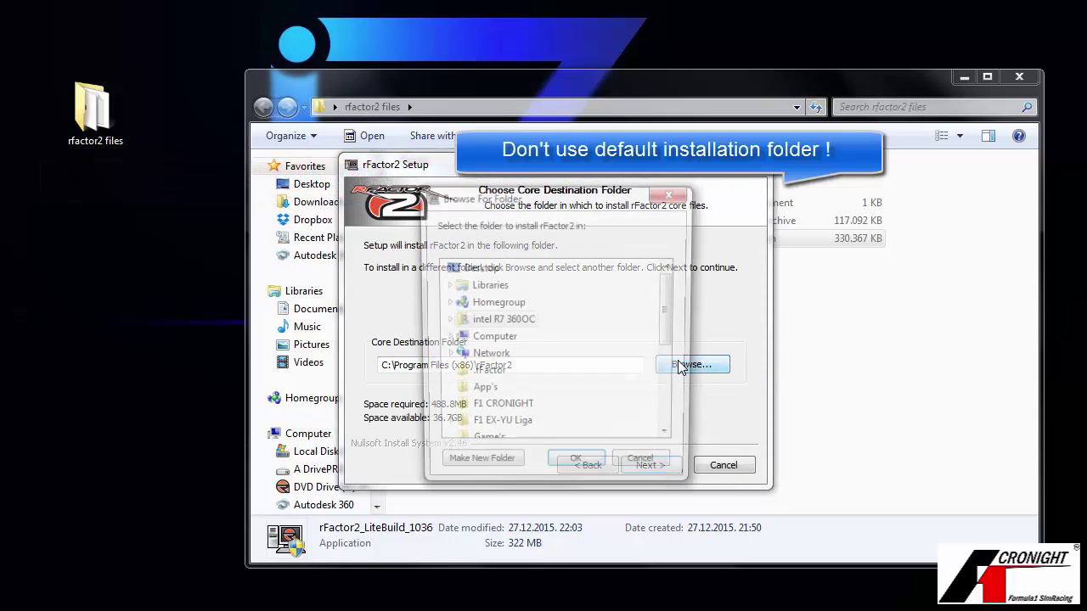
left_click(446, 339)
left_click(455, 357)
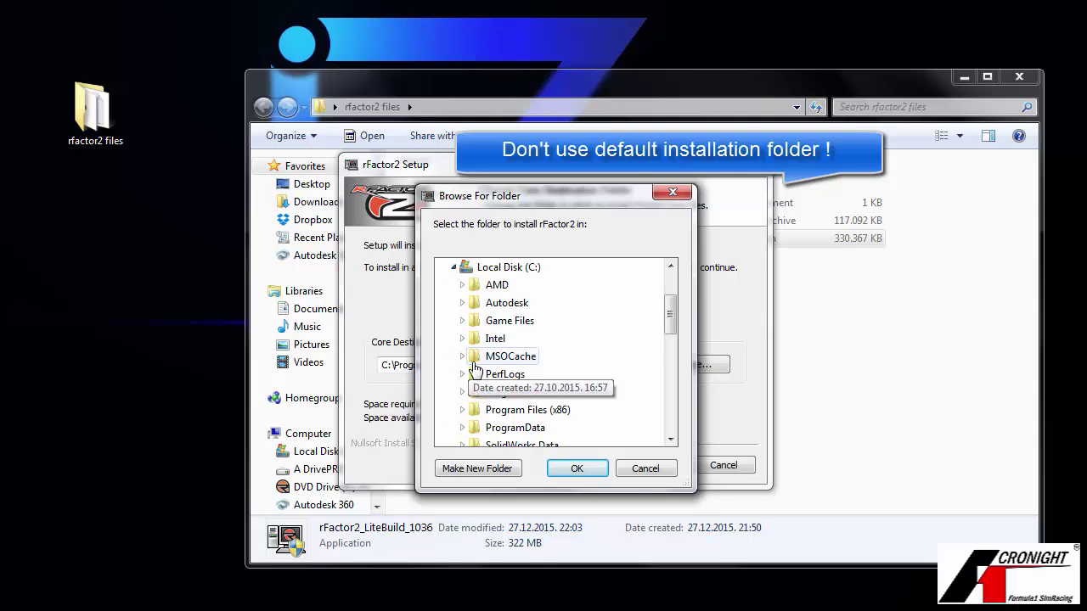
scroll(471, 365, "down", 1)
scroll(488, 429, "down", 1)
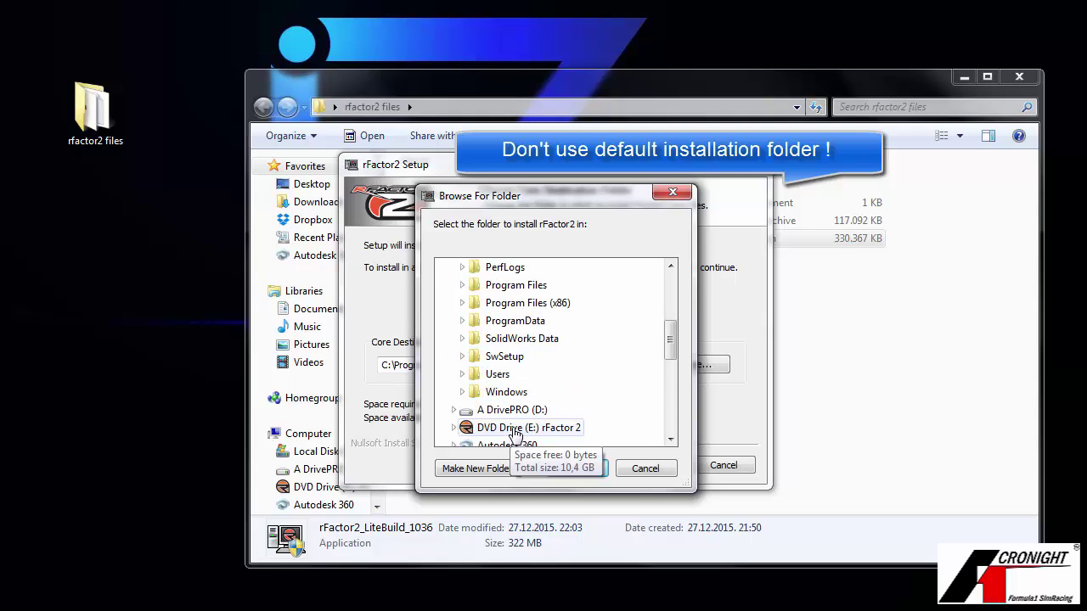
scroll(494, 399, "up", 1)
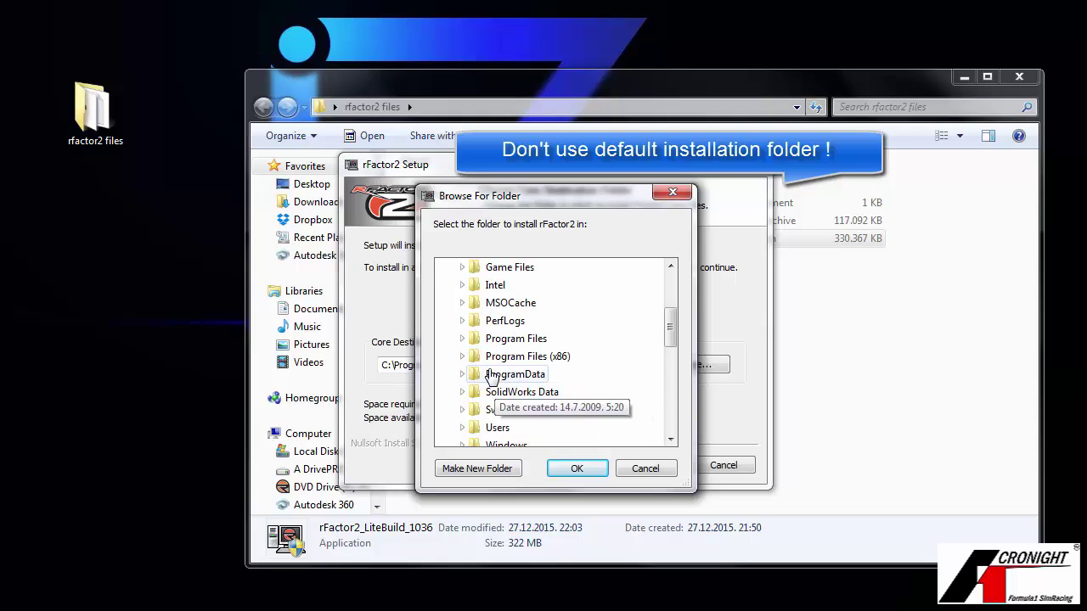
left_click(492, 270)
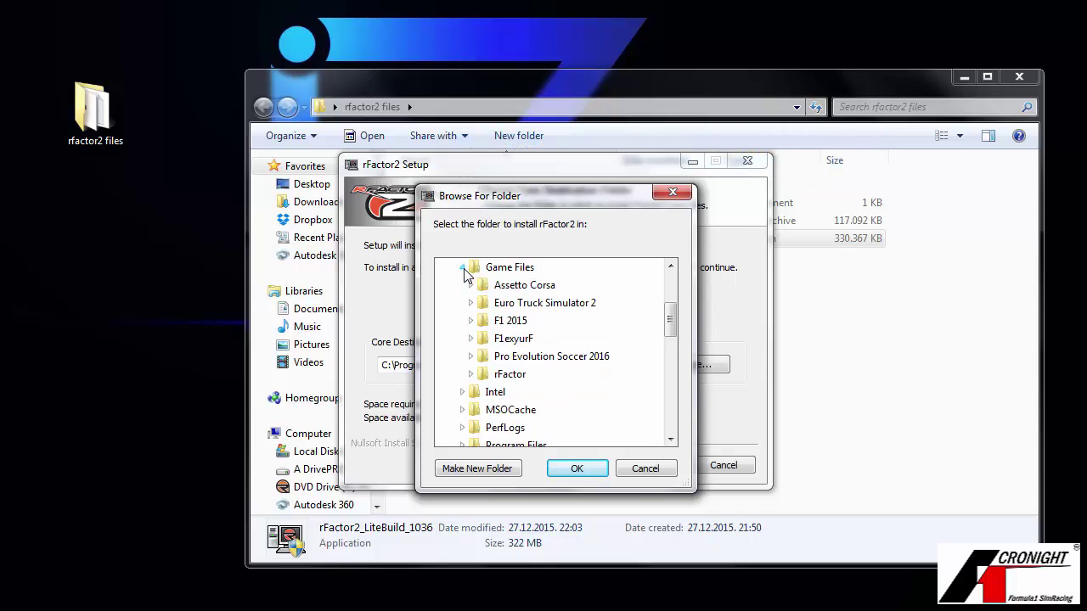
left_click(583, 476)
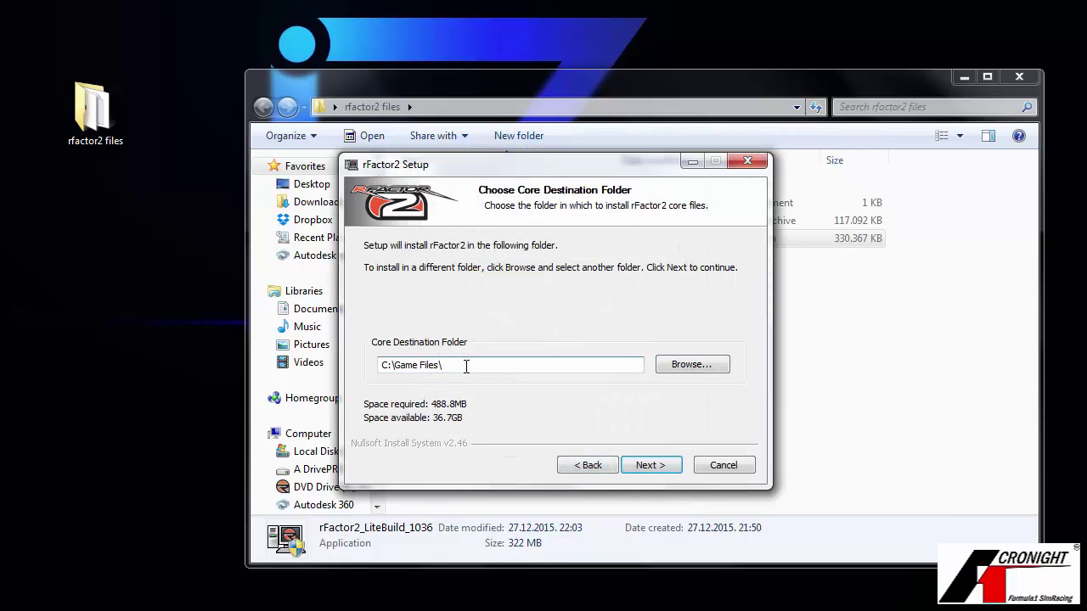
type("rFacto")
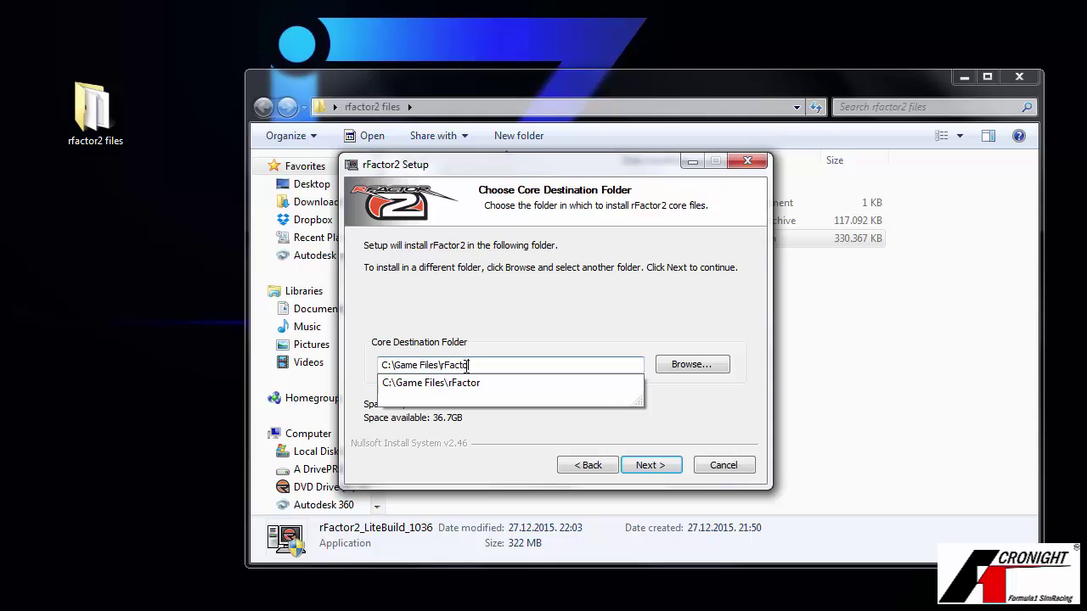
type("r2")
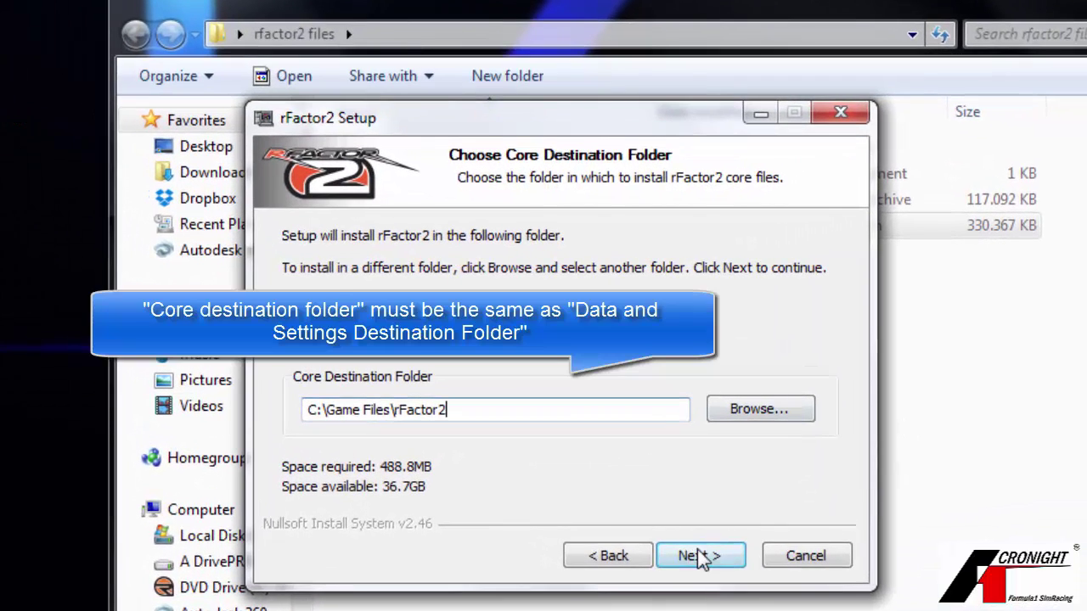
left_click(701, 557)
Compare the data and settings destination folder with the core destination folder to check that both paths match
key("ctrl+a")
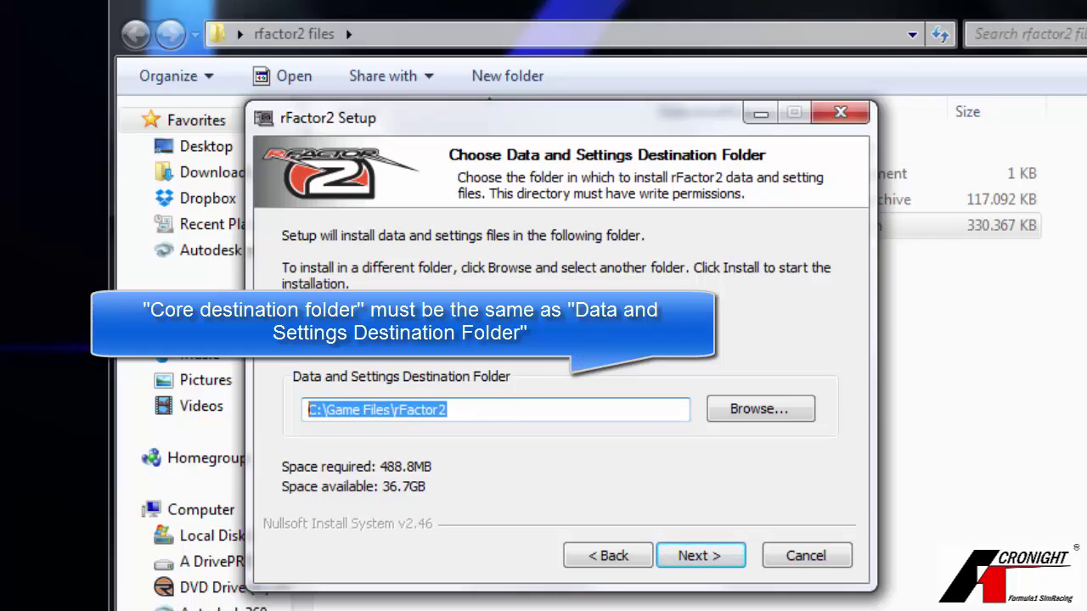
left_click(476, 405)
left_click(604, 553)
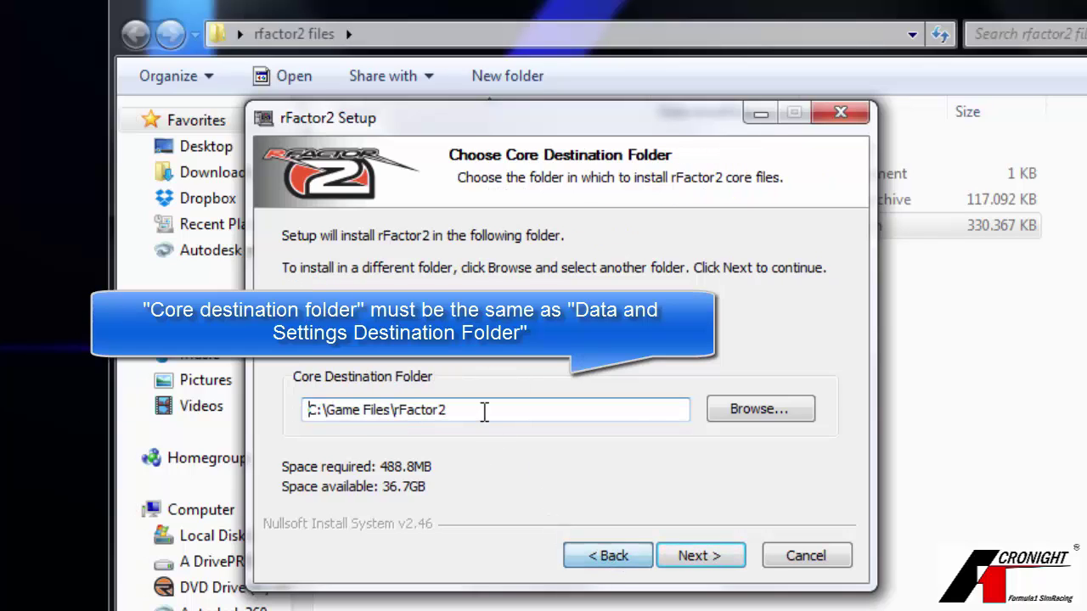
key("ctrl+a")
left_click(703, 562)
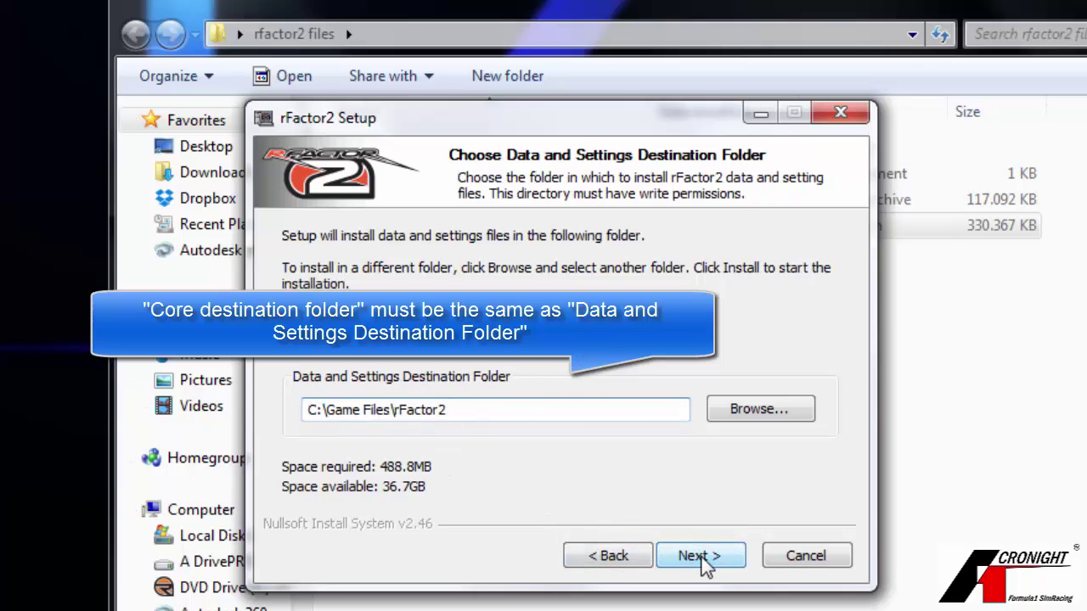
Install rFactor2 with the Start Menu folder rFactor 2 and a desktop shortcut, then finish the setup
left_click(702, 561)
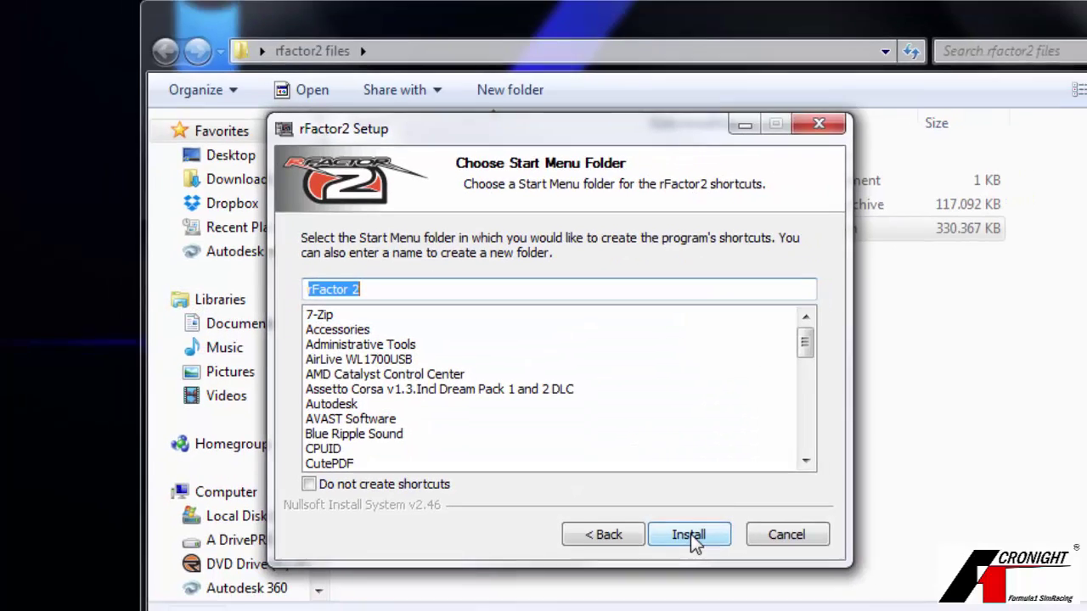
left_click(703, 561)
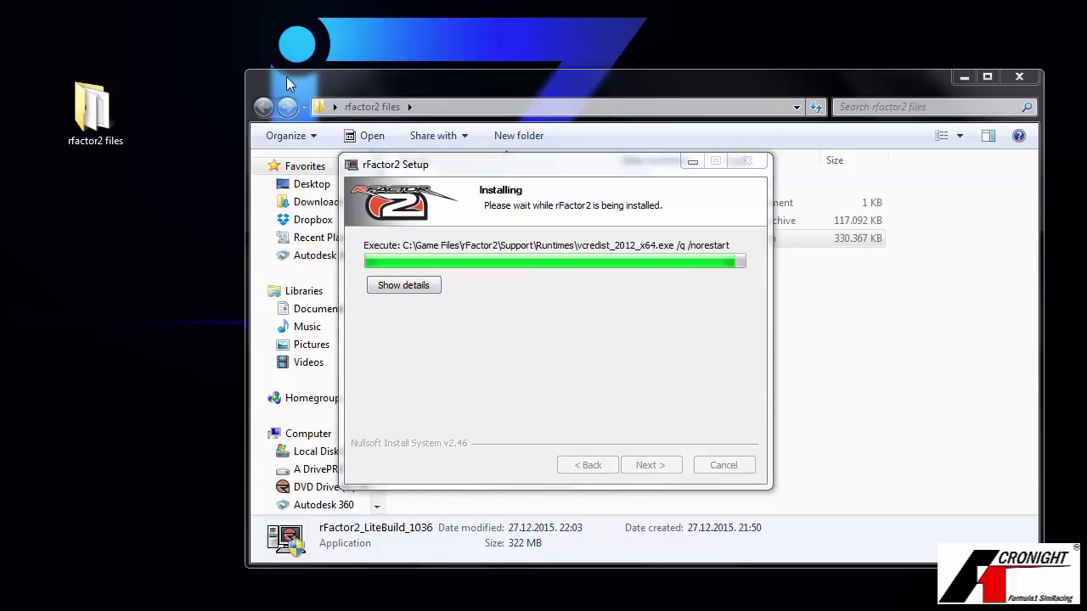
left_click(424, 285)
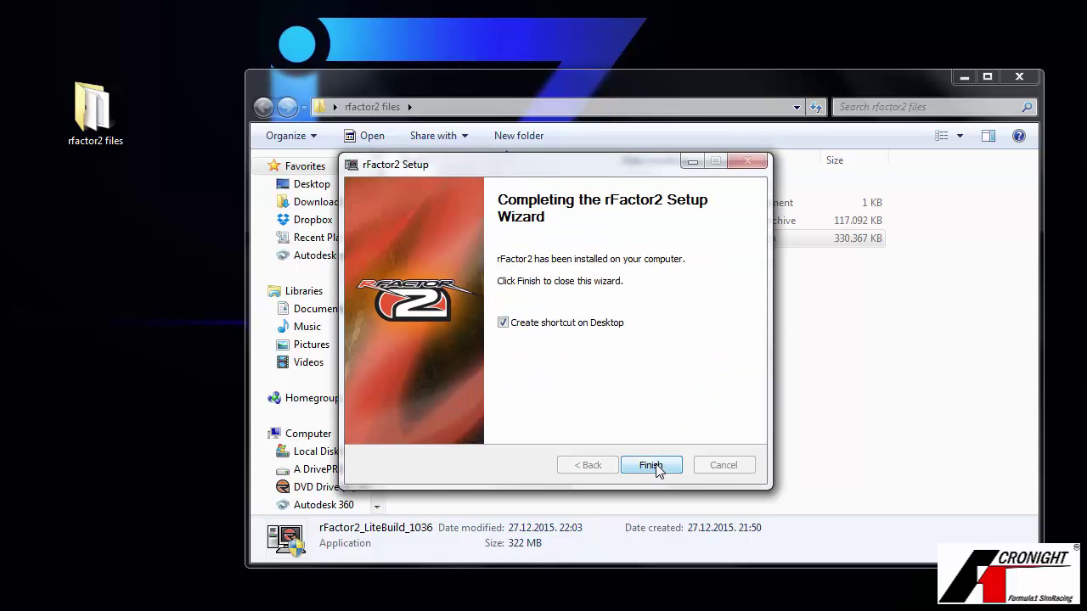
left_click(650, 466)
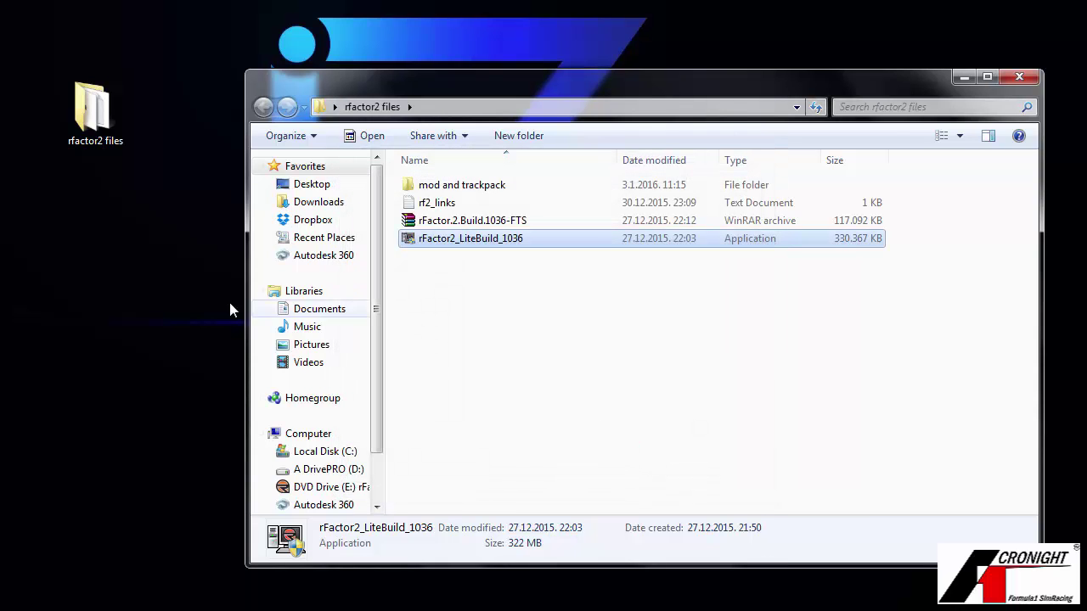
left_click(124, 229)
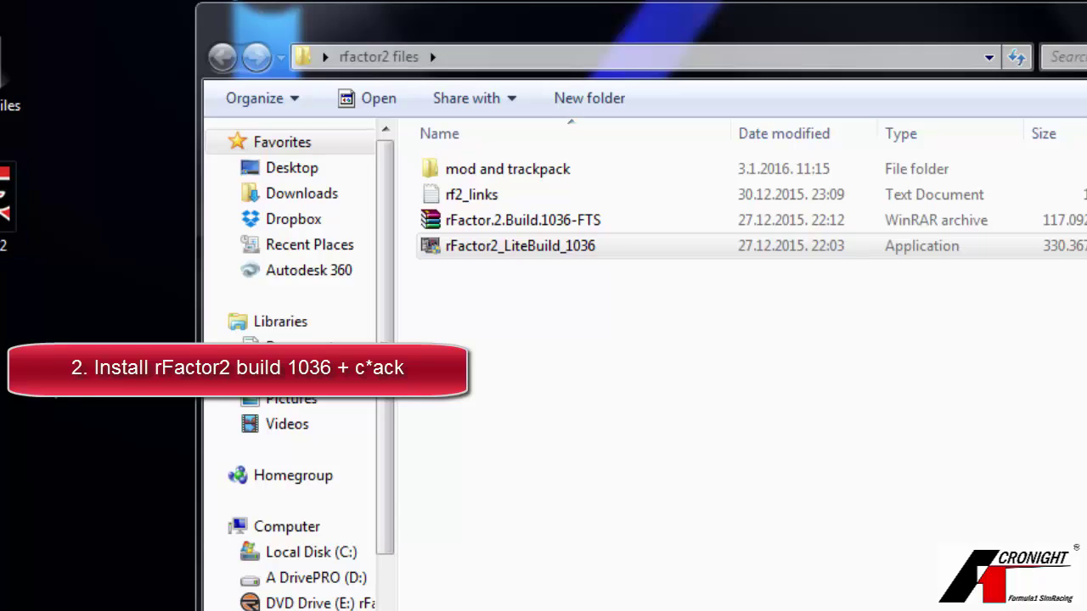
Extract the rFactor.2.Build.1036-FTS archive into a folder of the same name inside rfactor2 files
right_click(448, 223)
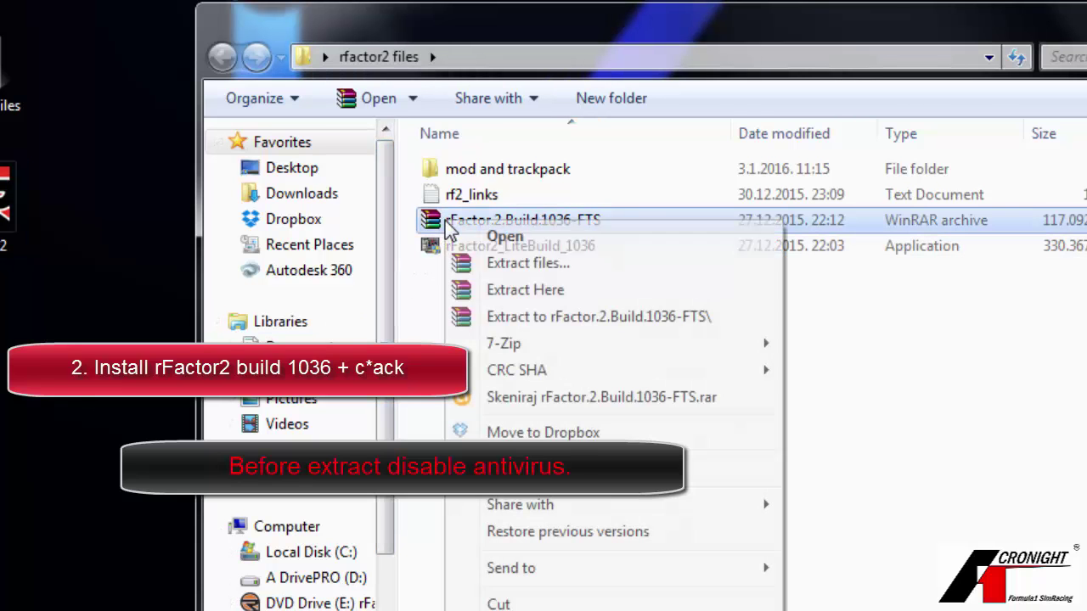
left_click(503, 267)
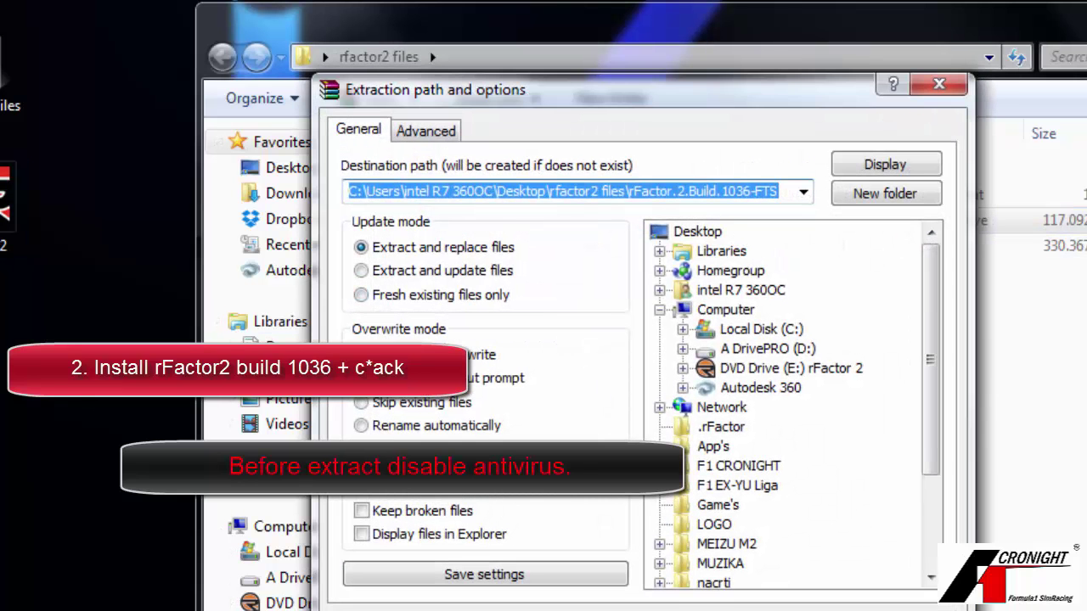
left_click(686, 604)
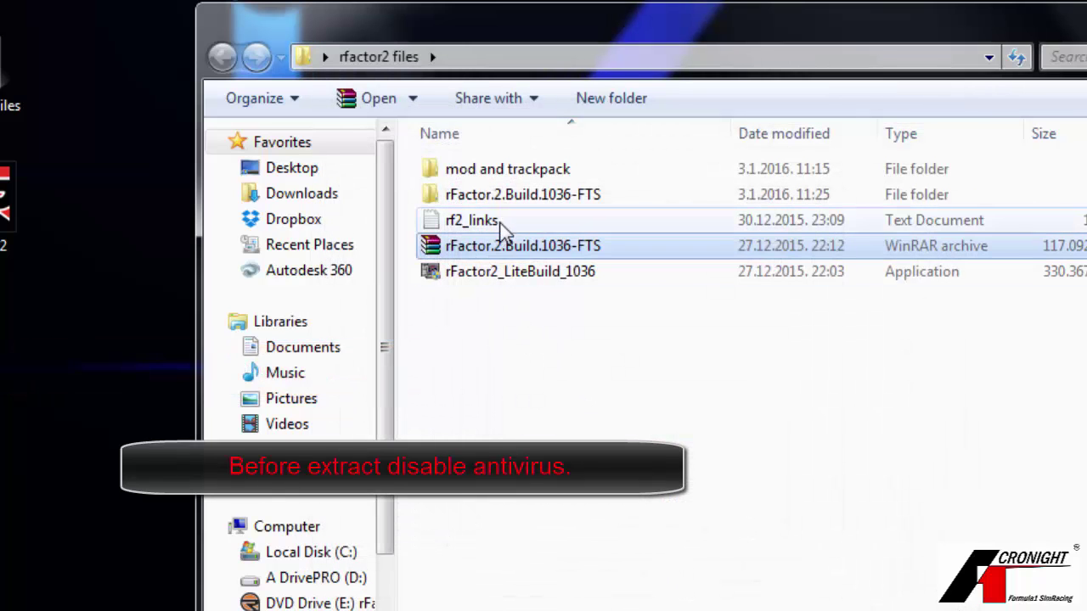
Extract the first fts-rfactor2b1036 archive from the inner rFactor.2.Build.1036-FTS folder into its own subfolder
double_click(500, 197)
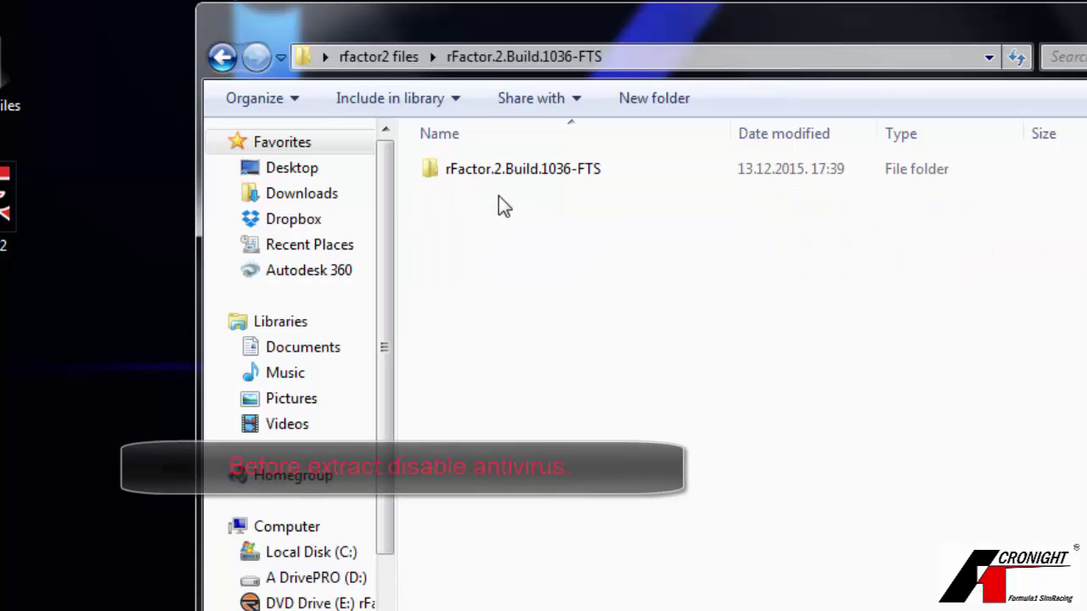
double_click(492, 172)
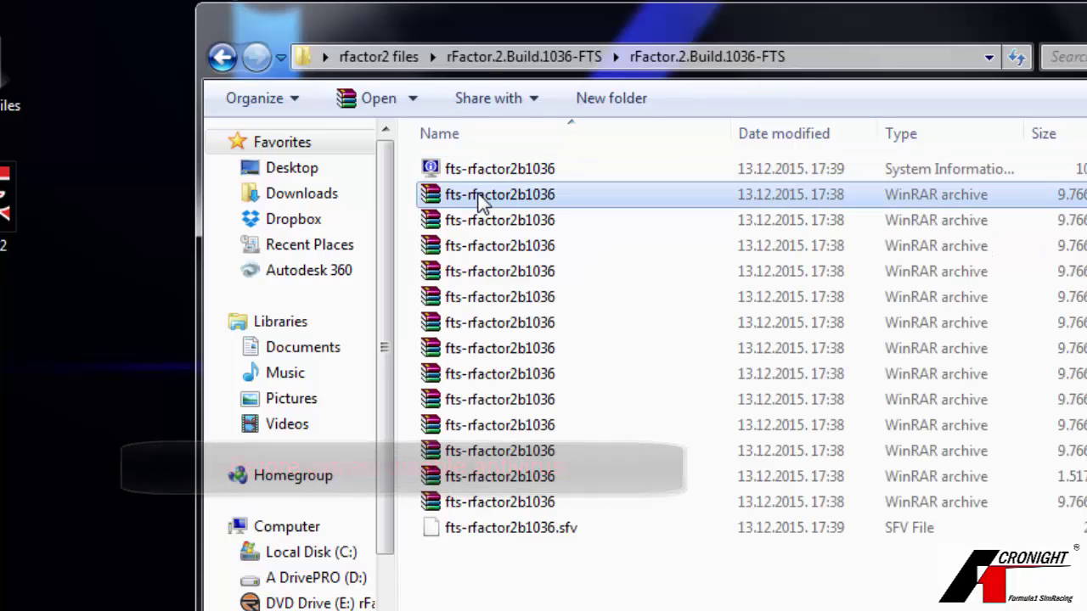
right_click(482, 201)
left_click(488, 236)
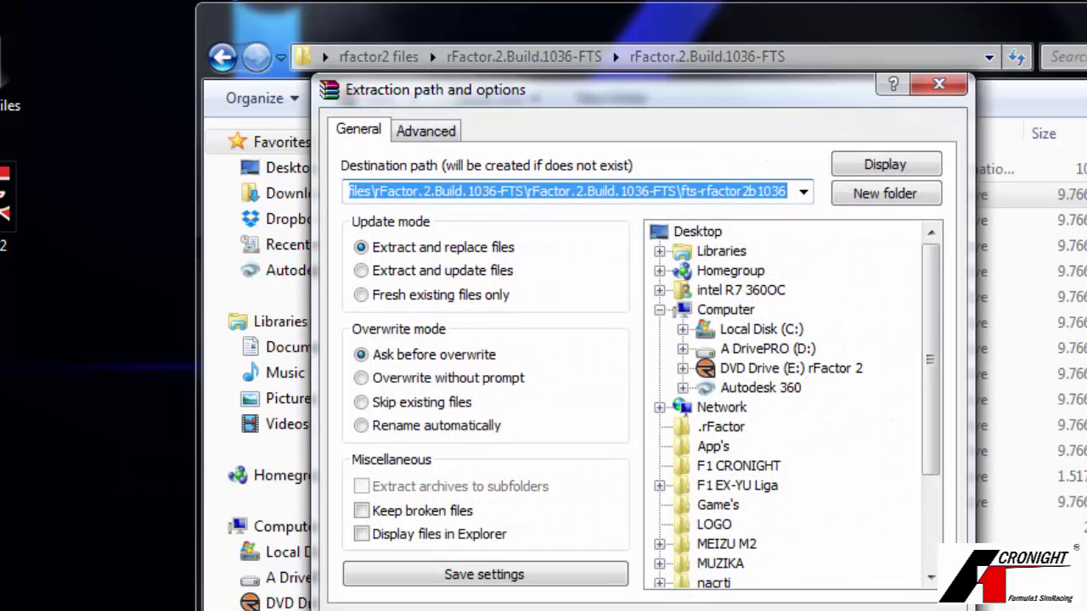
key("Return")
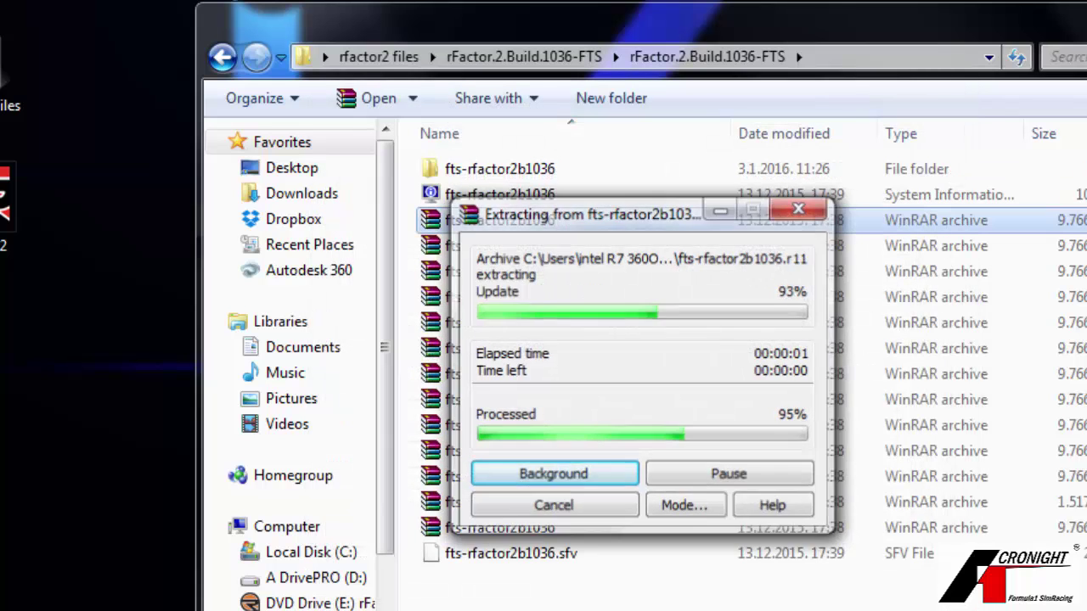
Launch rFactor_2_build_1036 from the extracted Update folder and start its setup in English
double_click(534, 169)
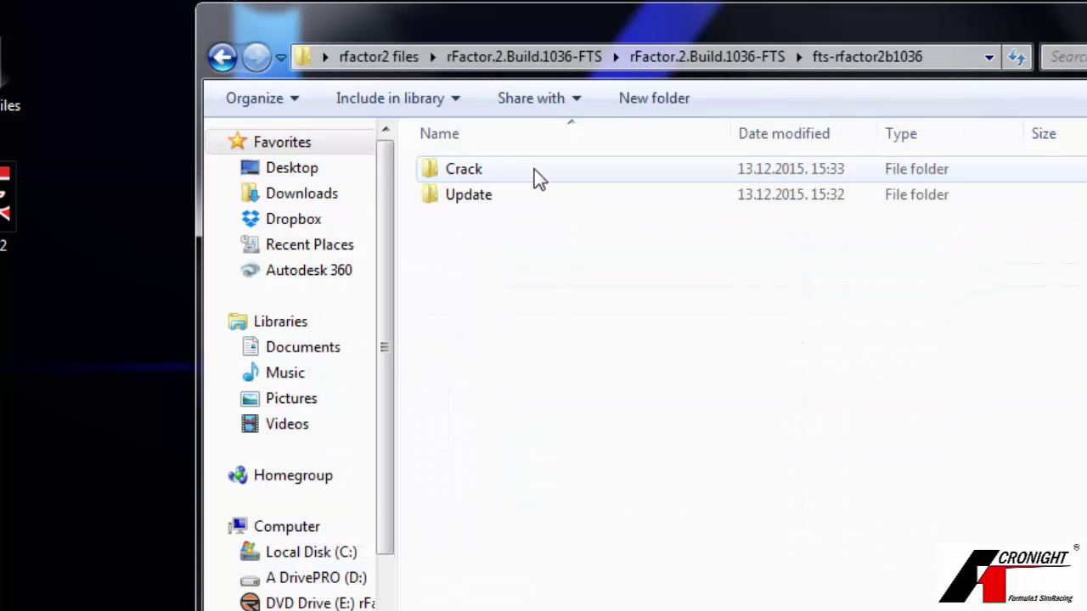
left_click(505, 168)
left_click(507, 195)
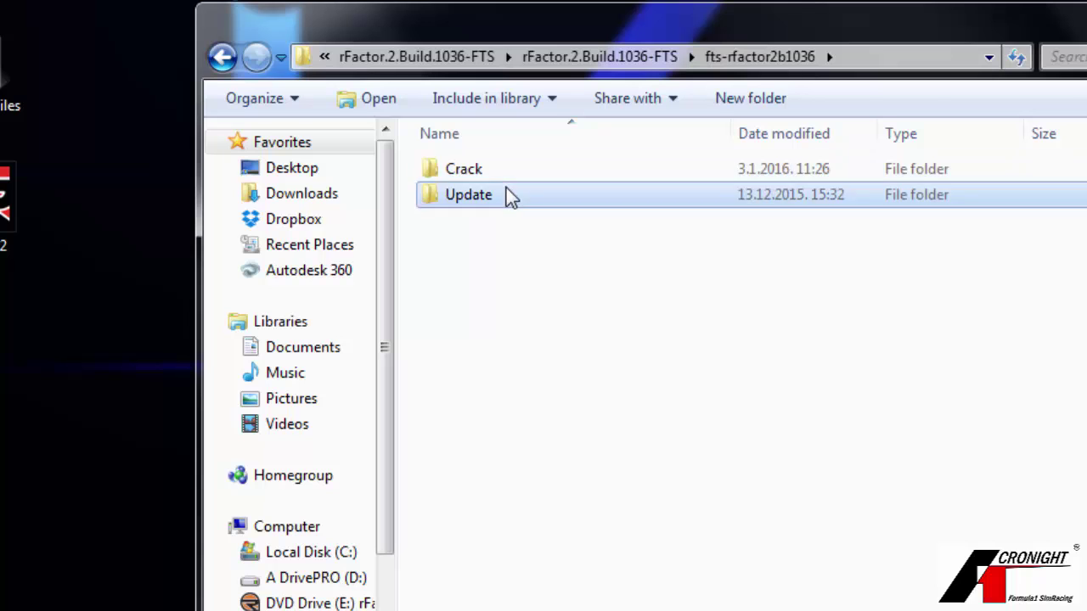
double_click(506, 195)
double_click(491, 170)
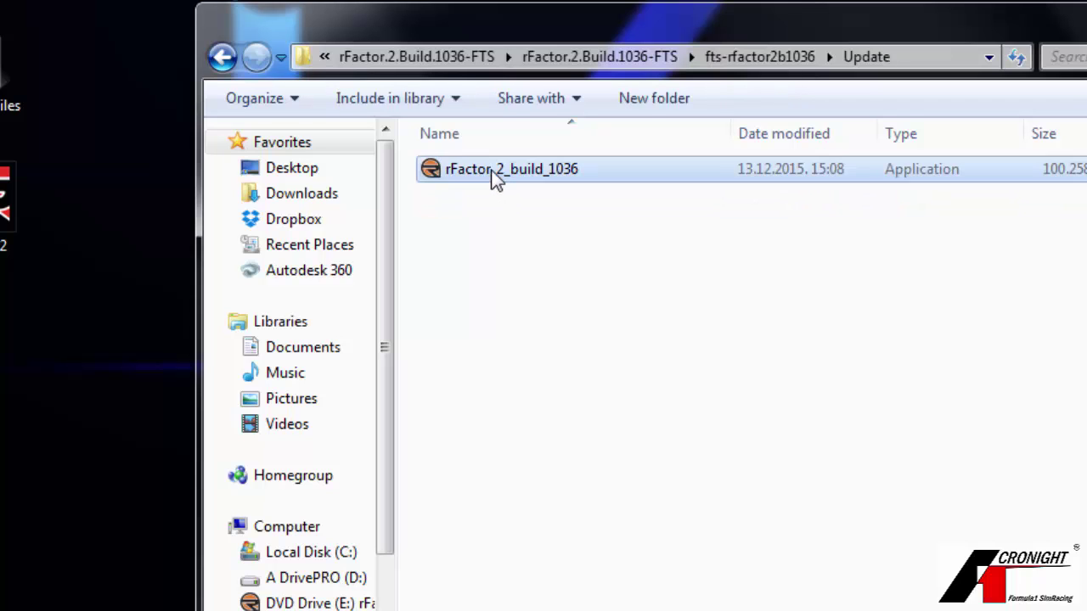
left_click(710, 404)
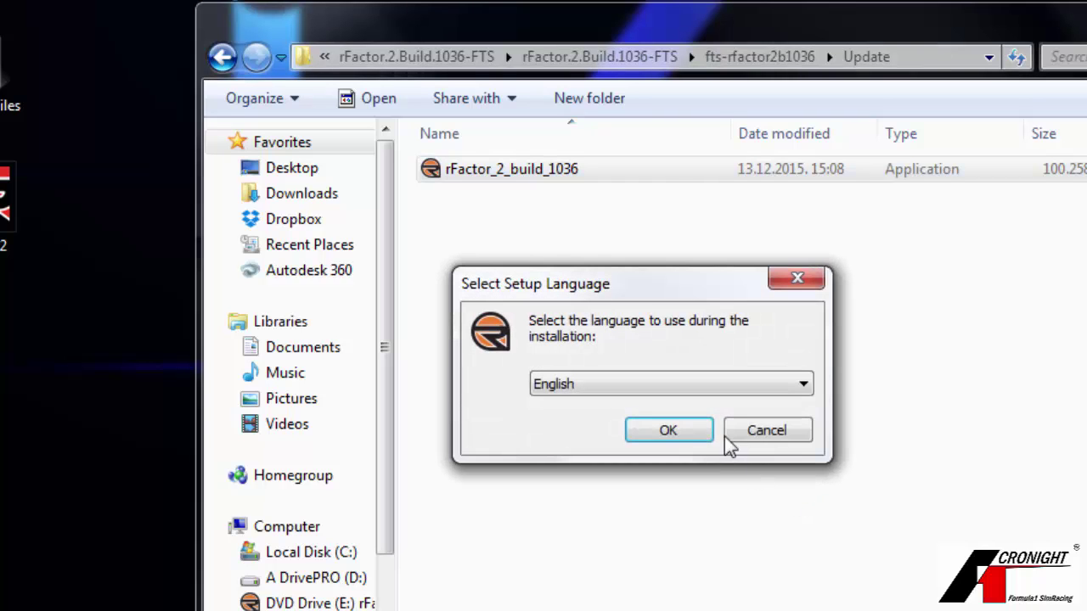
left_click(689, 428)
left_click(779, 573)
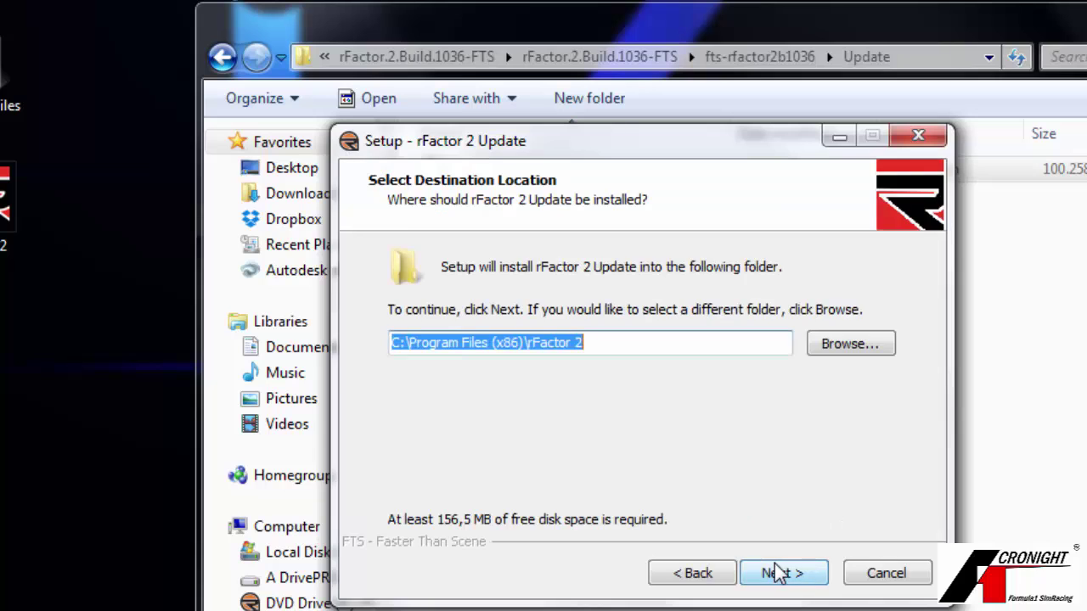
Choose the existing C:\Game Files\rFactor2 folder as the update's destination location
left_click(847, 348)
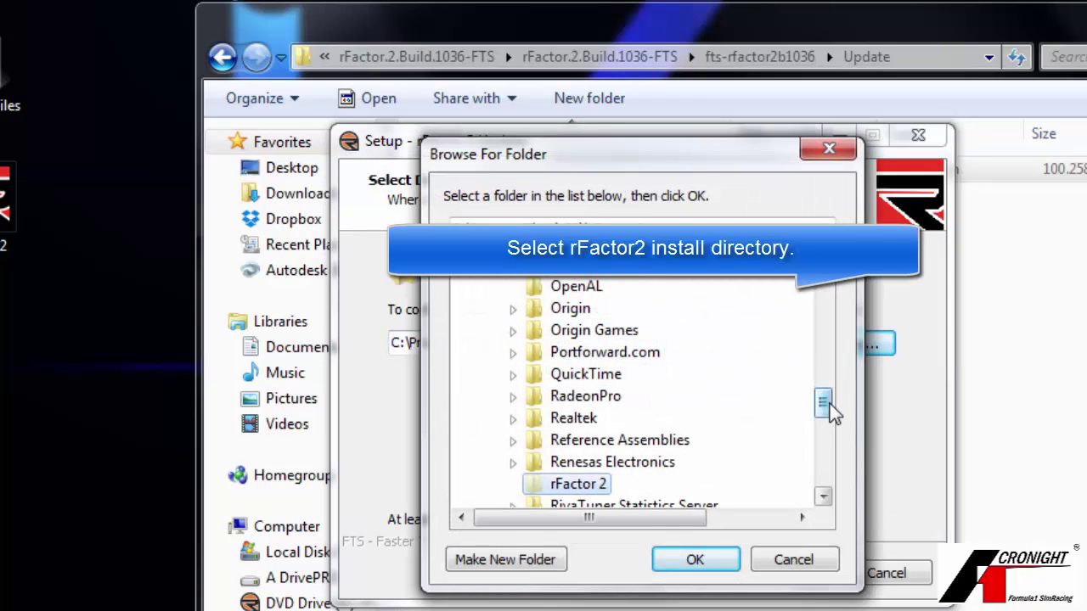
left_click_drag(830, 406, 832, 307)
left_click(495, 396)
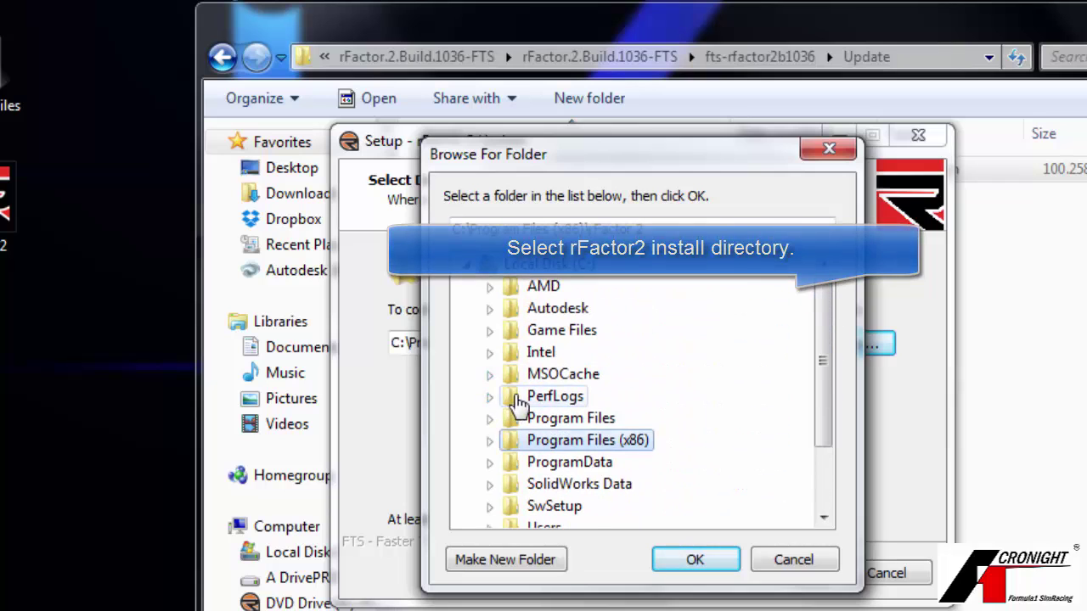
left_click(490, 332)
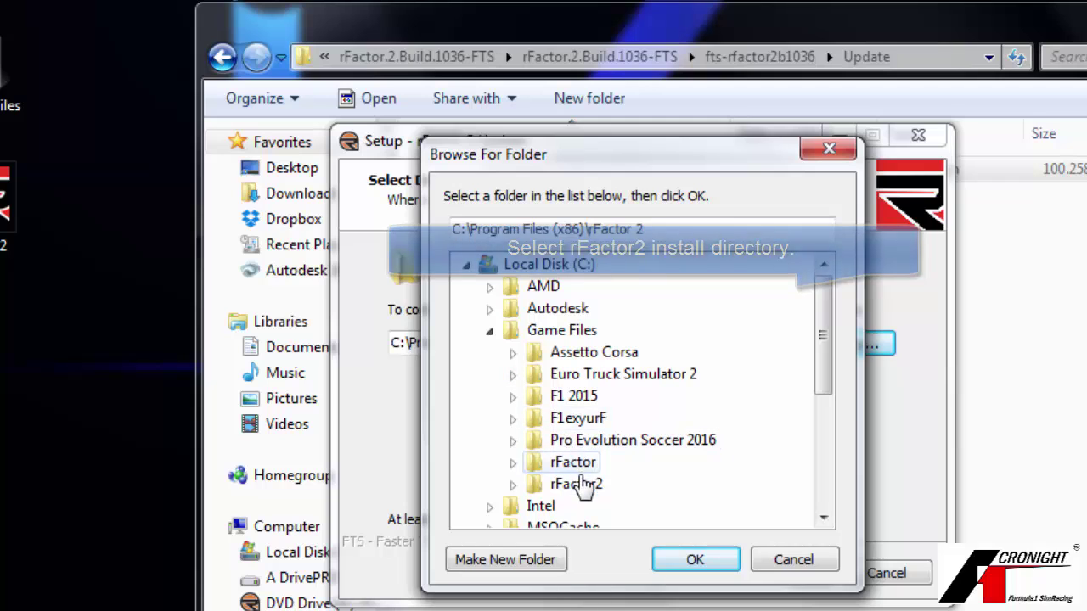
left_click(587, 487)
left_click(691, 559)
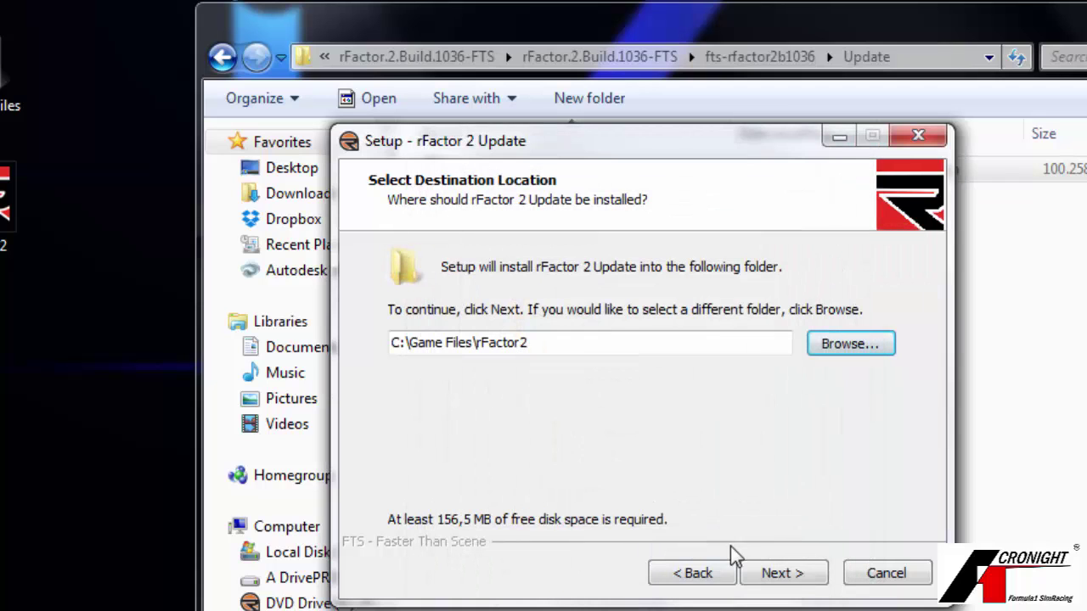
Install the rFactor 2 Update into the chosen folder and finish its setup wizard
left_click(801, 574)
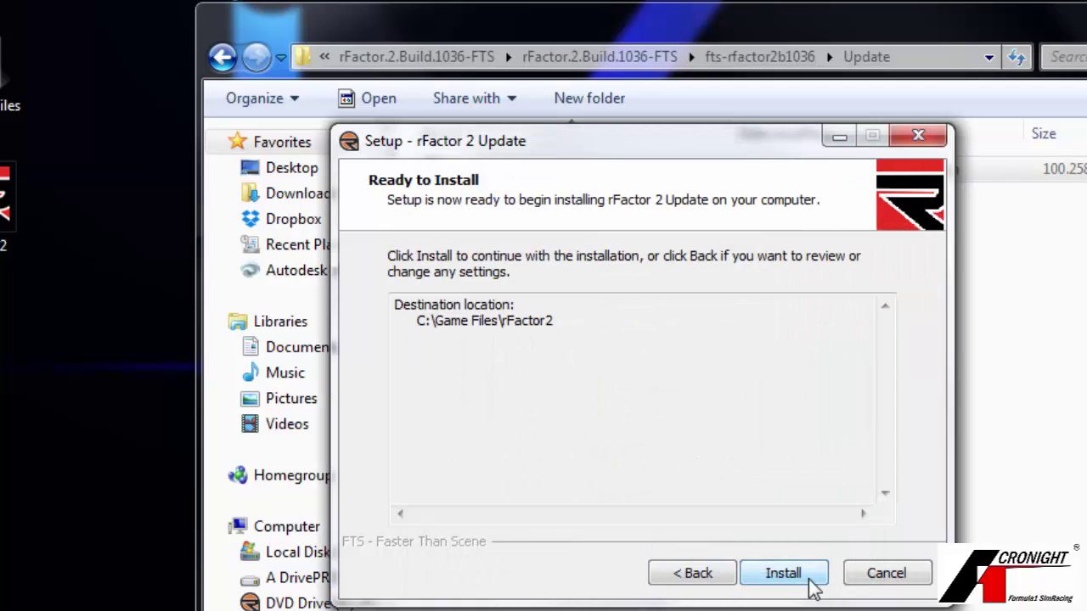
left_click(798, 577)
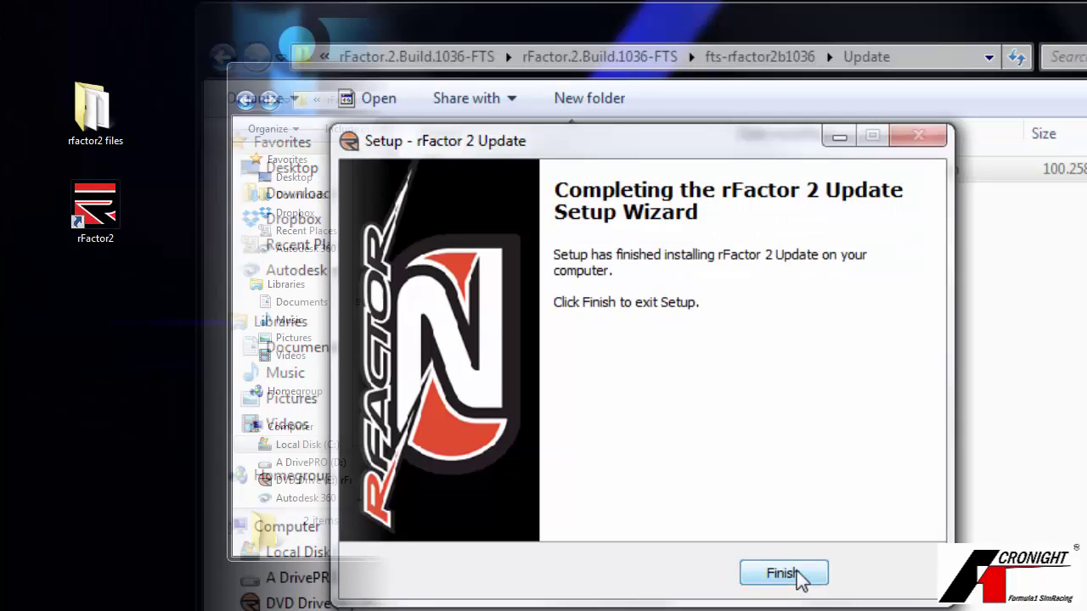
left_click(806, 580)
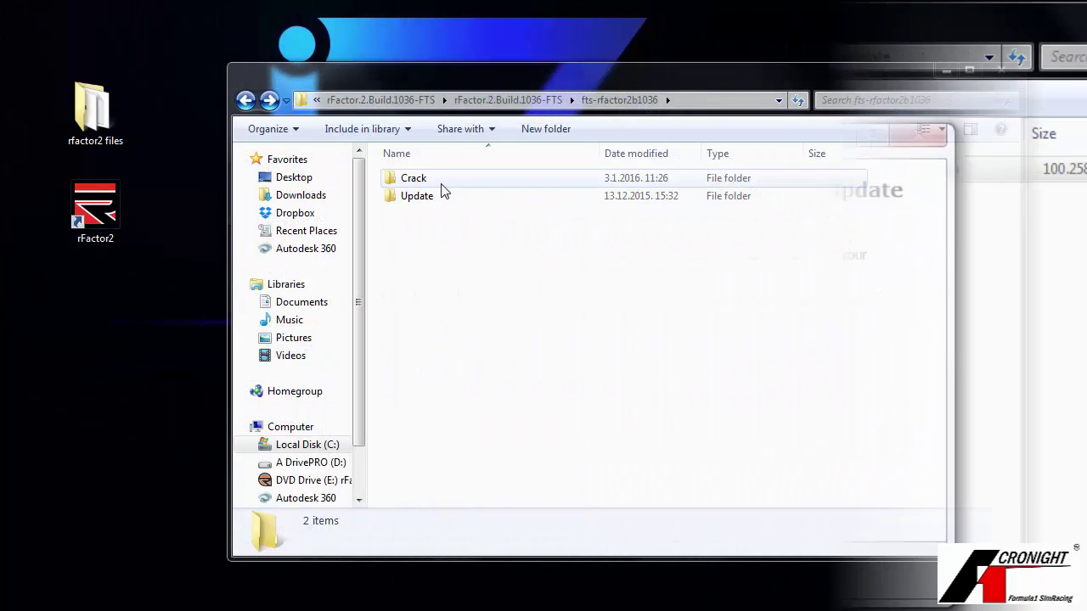
Copy all eight items from the Crack folder inside the extracted fts-rfactor2b1036 folder
double_click(441, 180)
left_click_drag(573, 418, 469, 174)
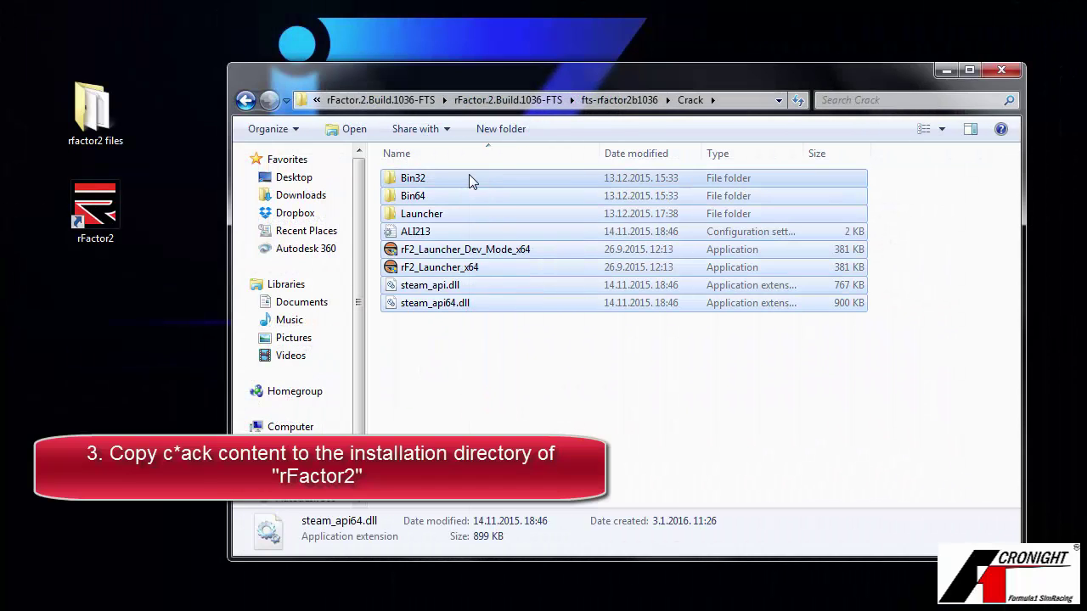
right_click(468, 175)
left_click(544, 454)
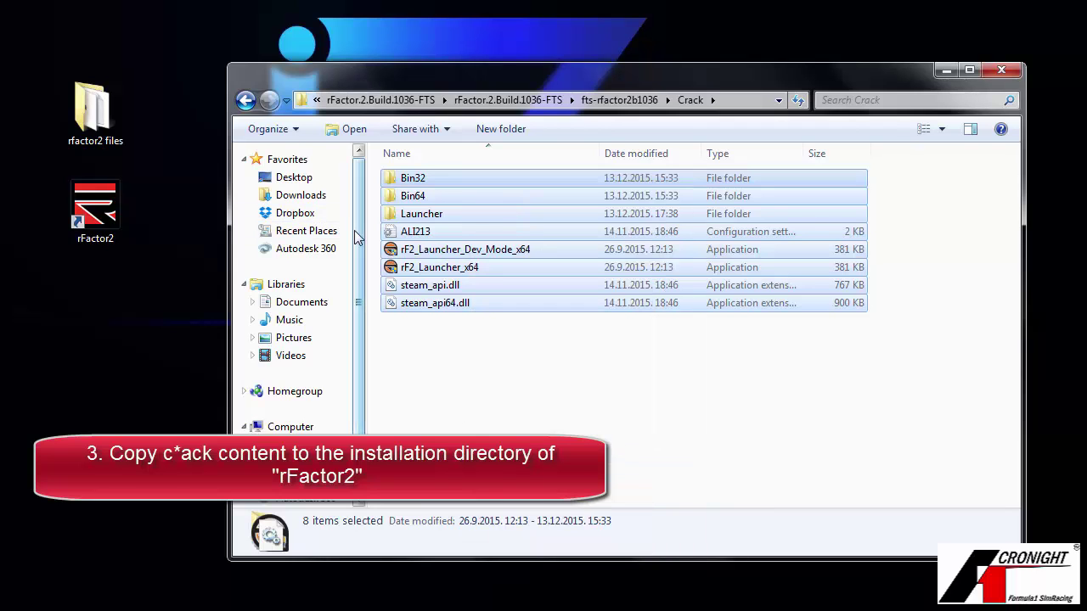
Paste the copied items into the C:\Game Files\rFactor2 installation folder
scroll(360, 255, "down", 1)
left_click(307, 386)
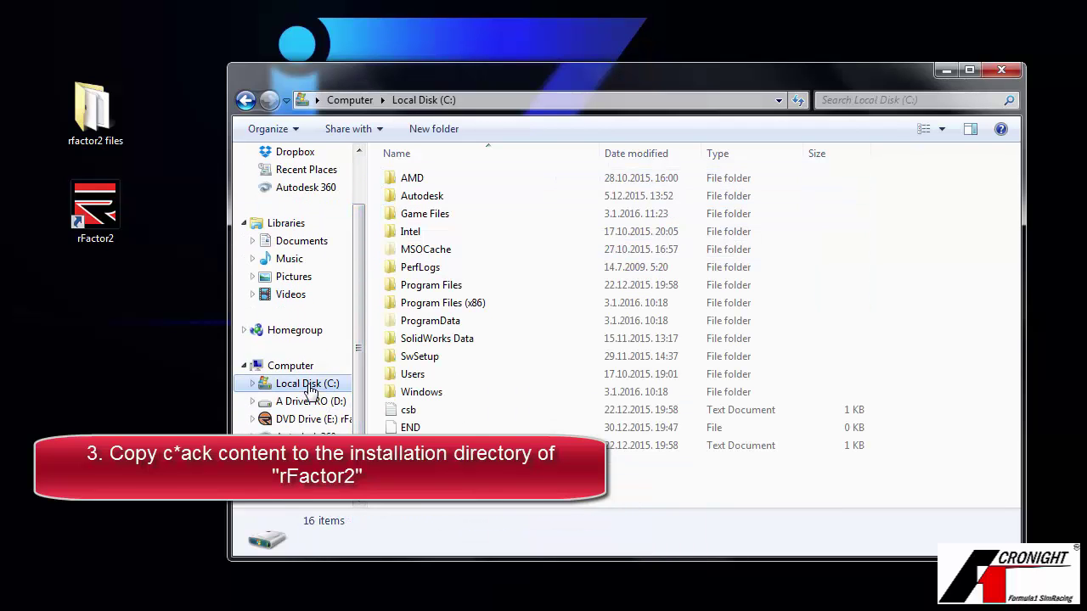
double_click(479, 214)
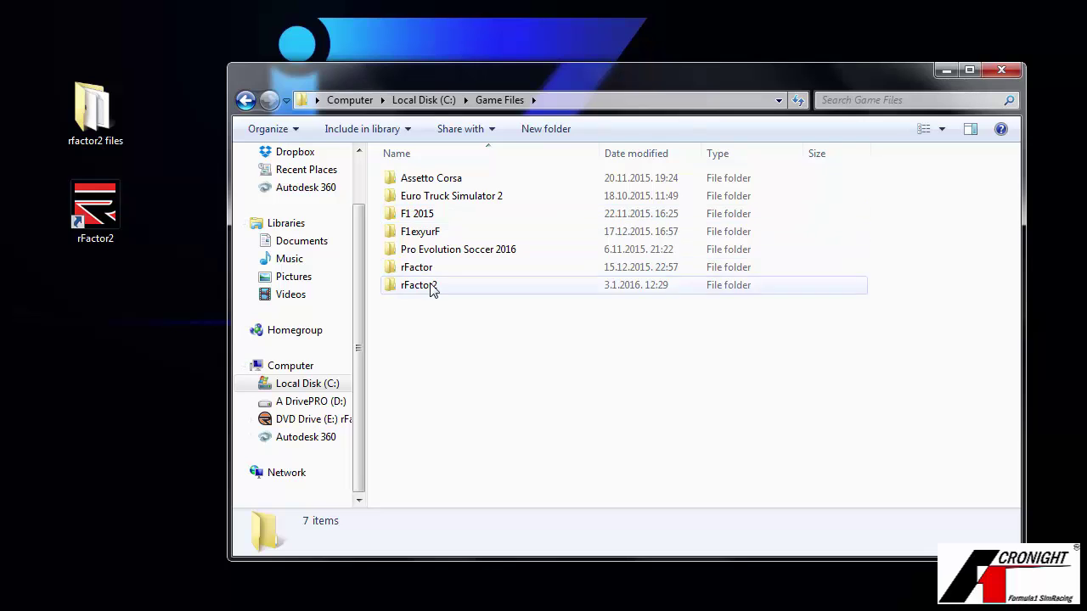
double_click(458, 284)
right_click(505, 482)
left_click(543, 598)
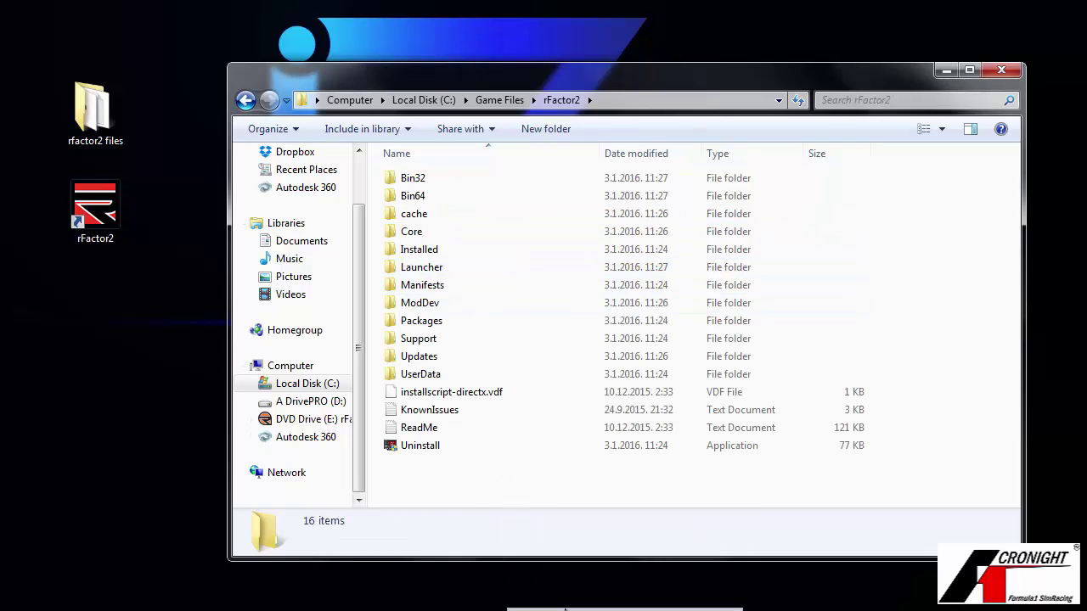
Merge the folders that already exist in rFactor2, replace their duplicate files, and close the folder window
left_click(533, 485)
left_click(533, 491)
left_click(532, 493)
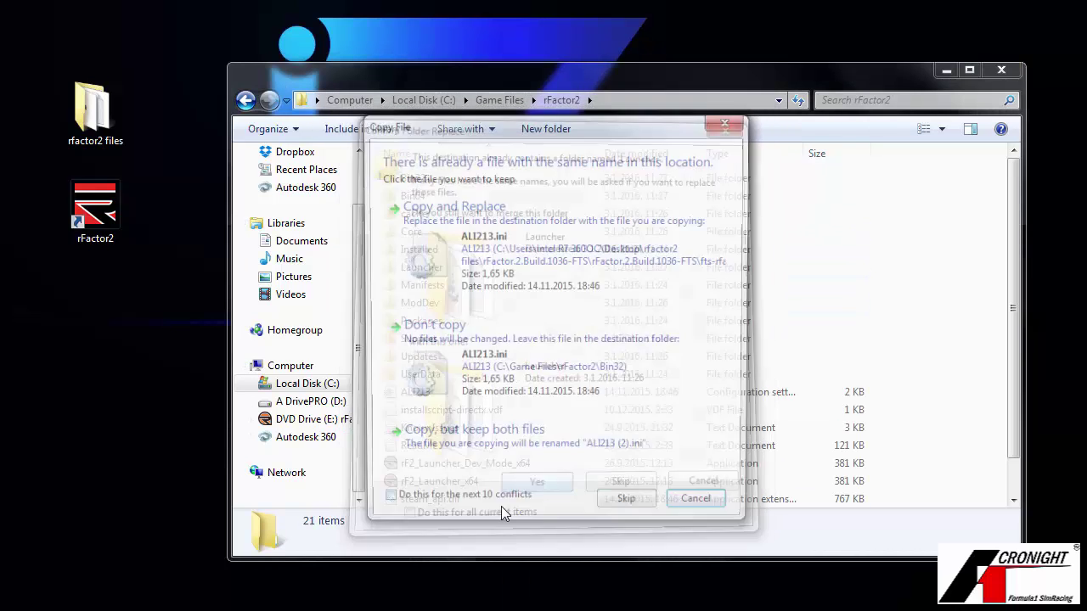
left_click(466, 256)
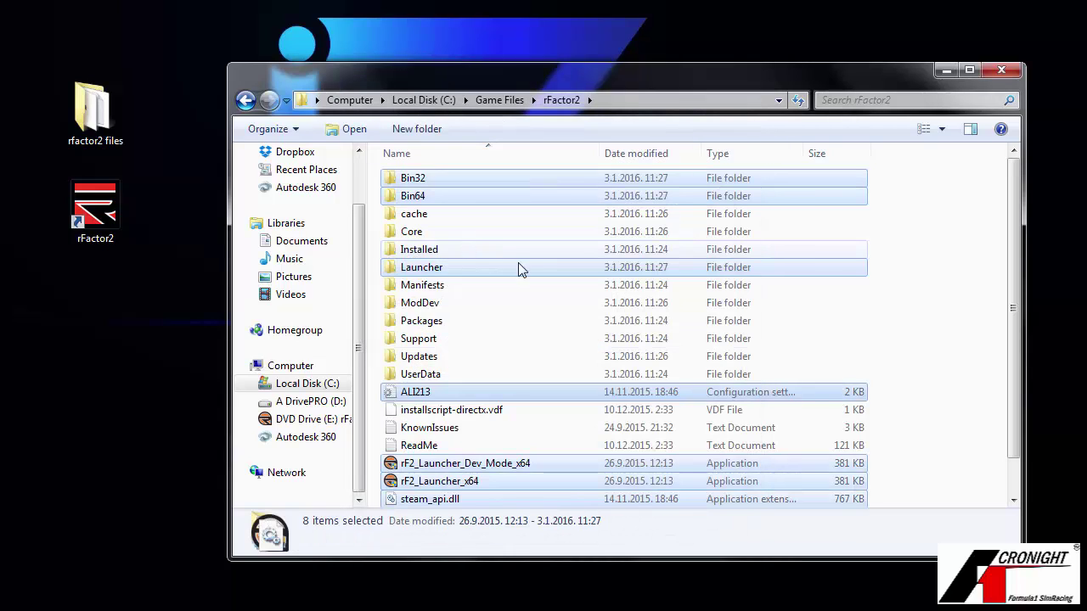
left_click(670, 358)
scroll(673, 360, "down", 1)
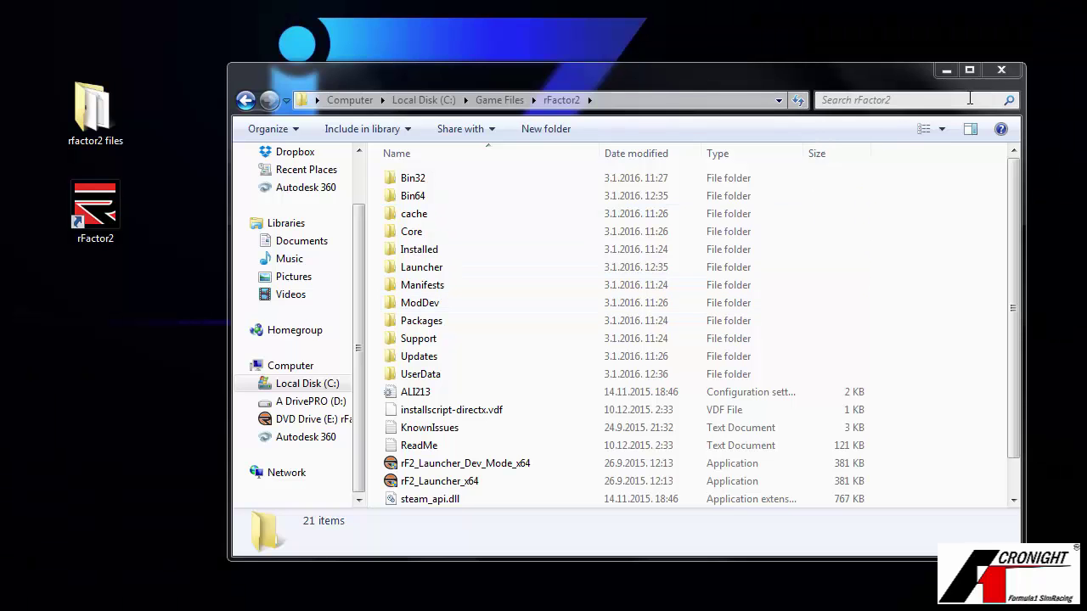
left_click(999, 69)
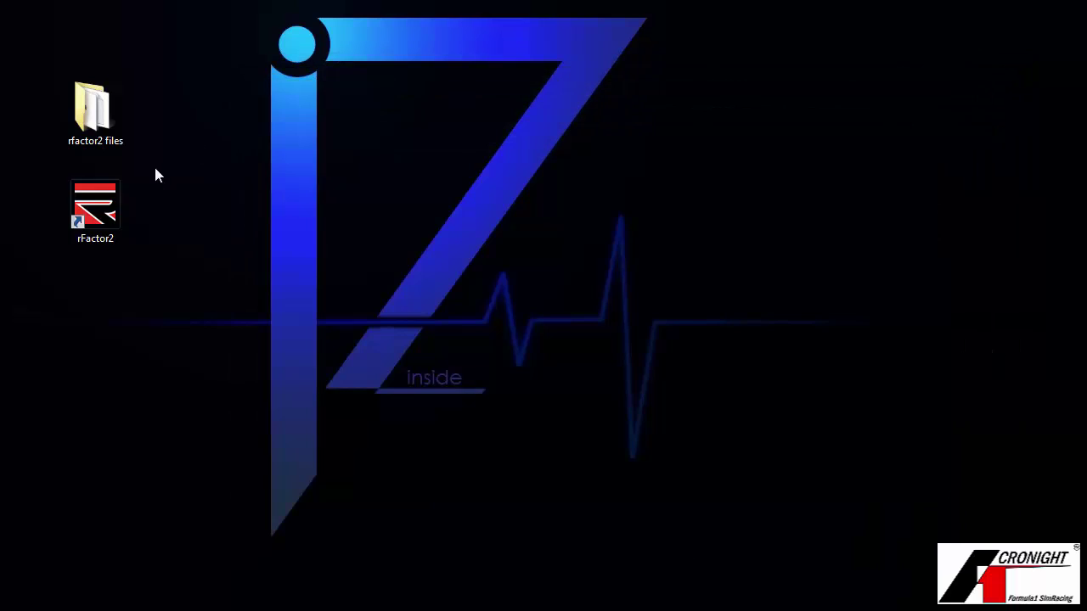
Launch rFactor2 from its desktop shortcut and start the game in single player mode
double_click(95, 212)
left_click(617, 346)
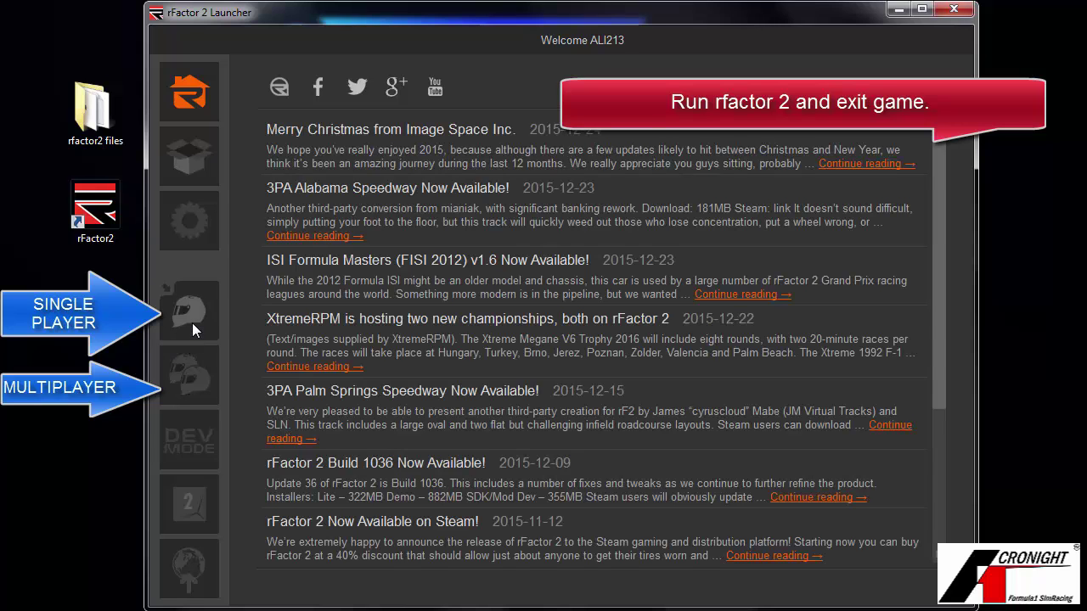
left_click(192, 323)
left_click(615, 345)
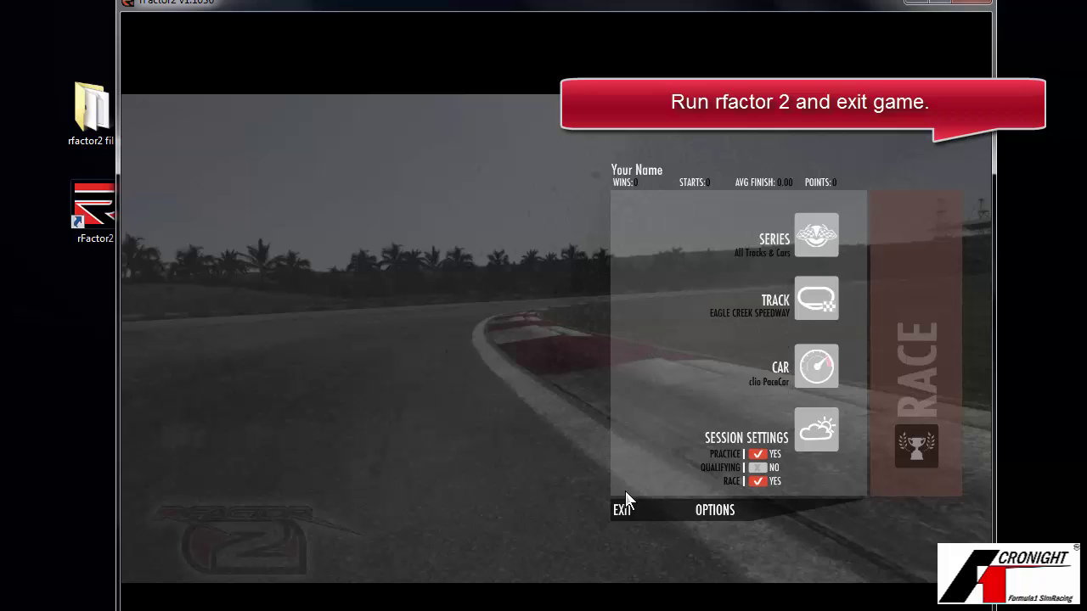
Exit the rFactor 2 game and close its launcher
left_click(623, 510)
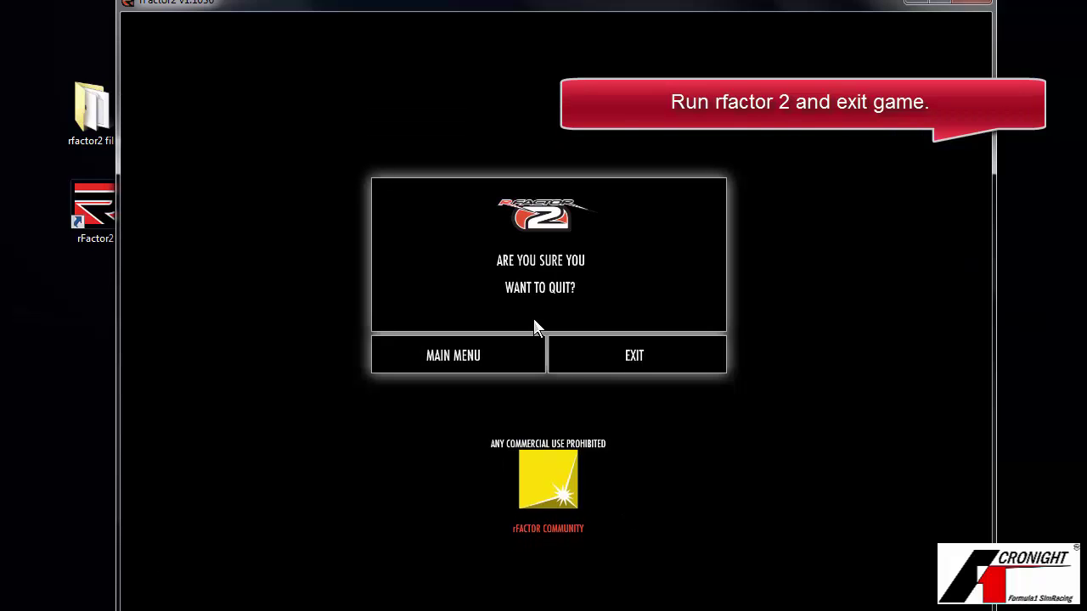
left_click(636, 357)
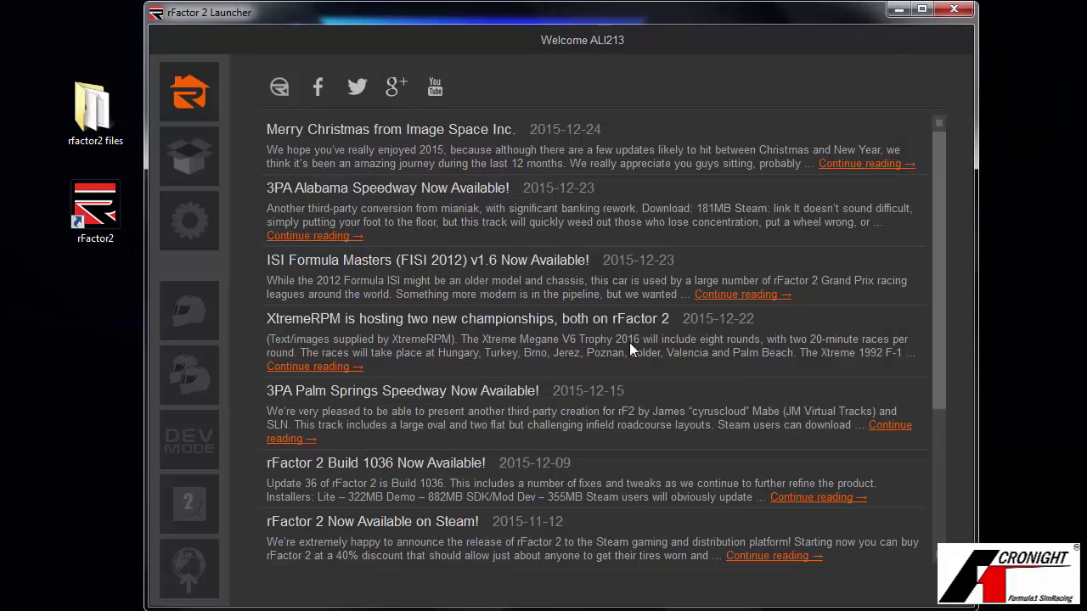
left_click(952, 11)
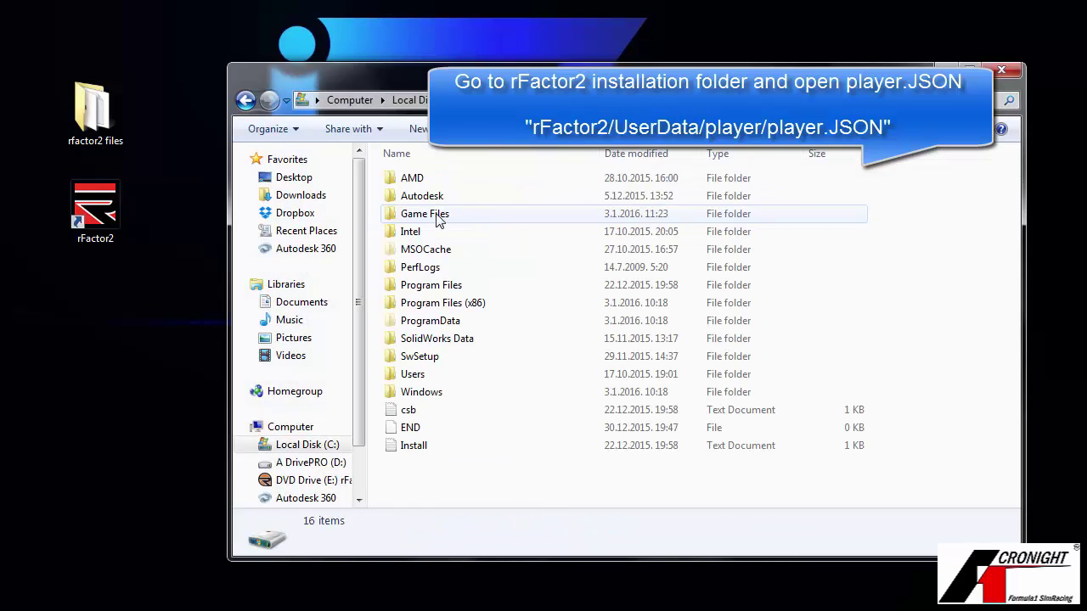
Open the player JSON file from C:\Game Files\rFactor2\UserData\player in Notepad
double_click(437, 217)
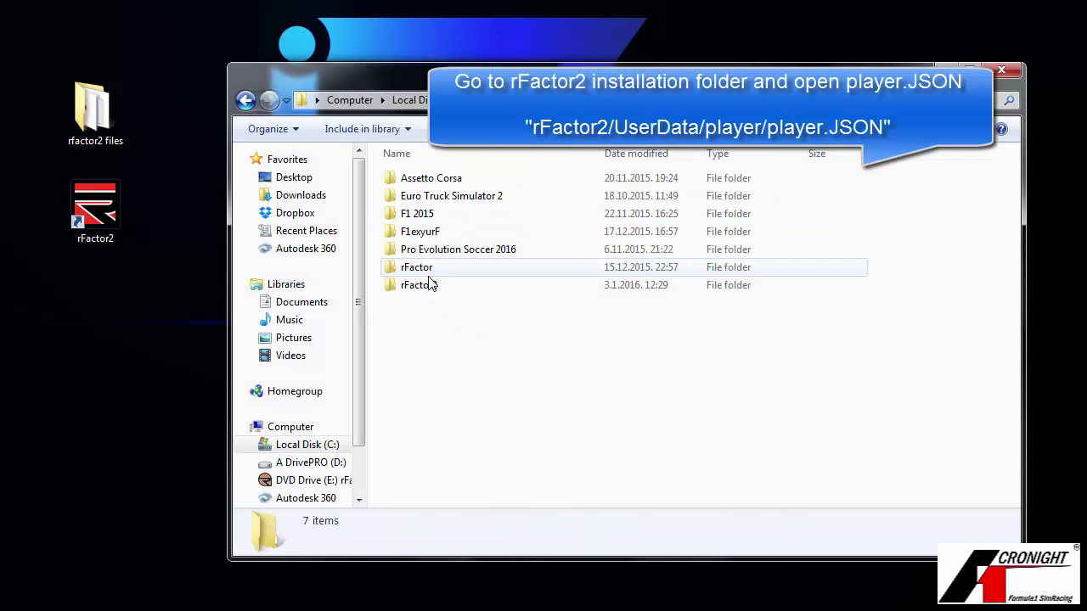
double_click(427, 283)
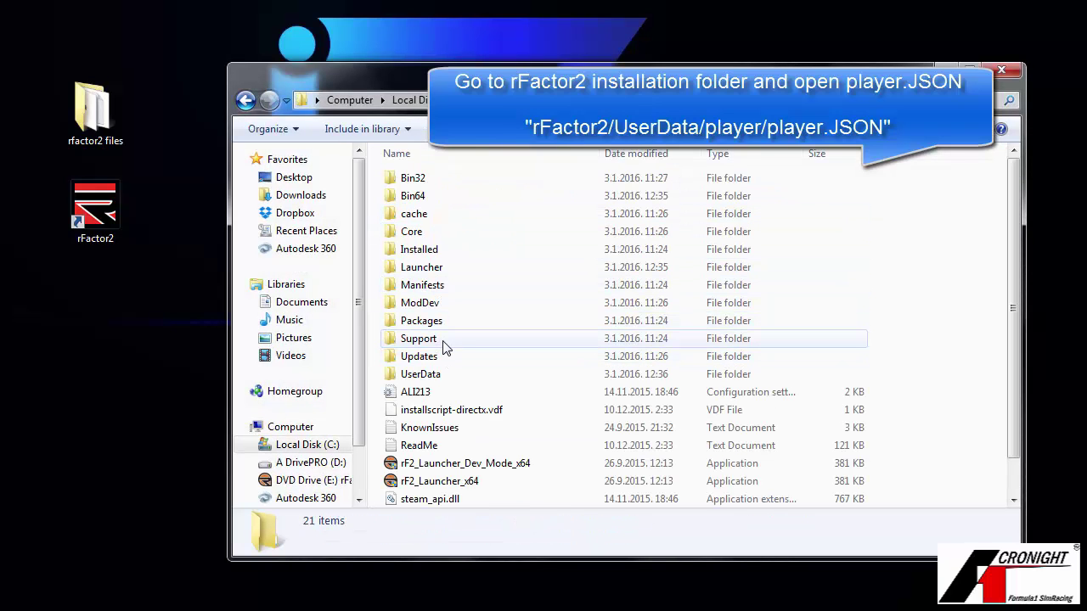
double_click(438, 373)
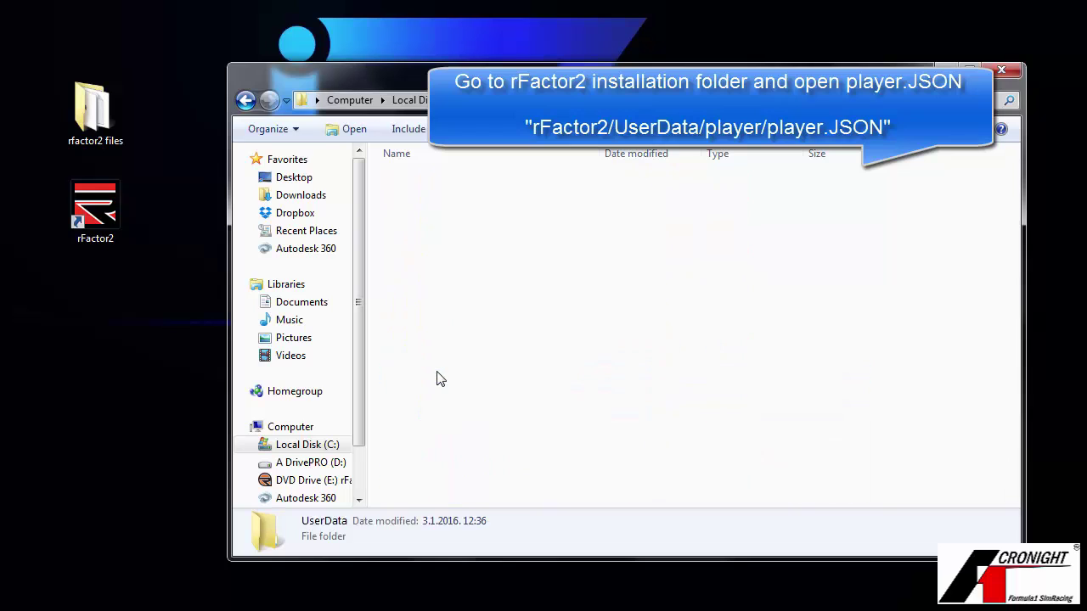
double_click(437, 215)
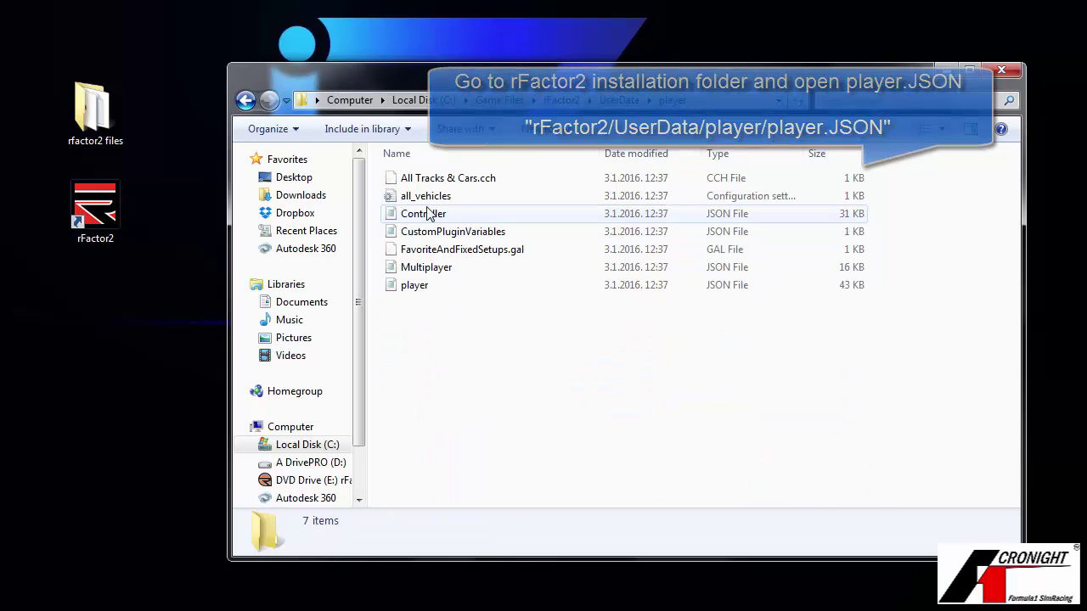
double_click(446, 287)
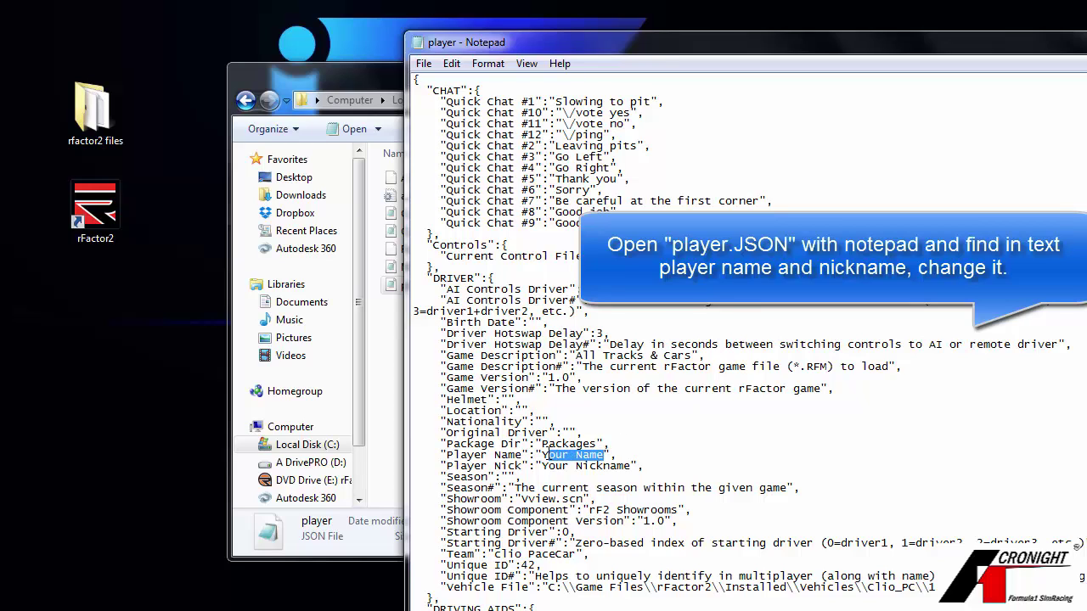
In the DRIVER section, set Player Name to 123456 and Player Nick to 123
type("3456")
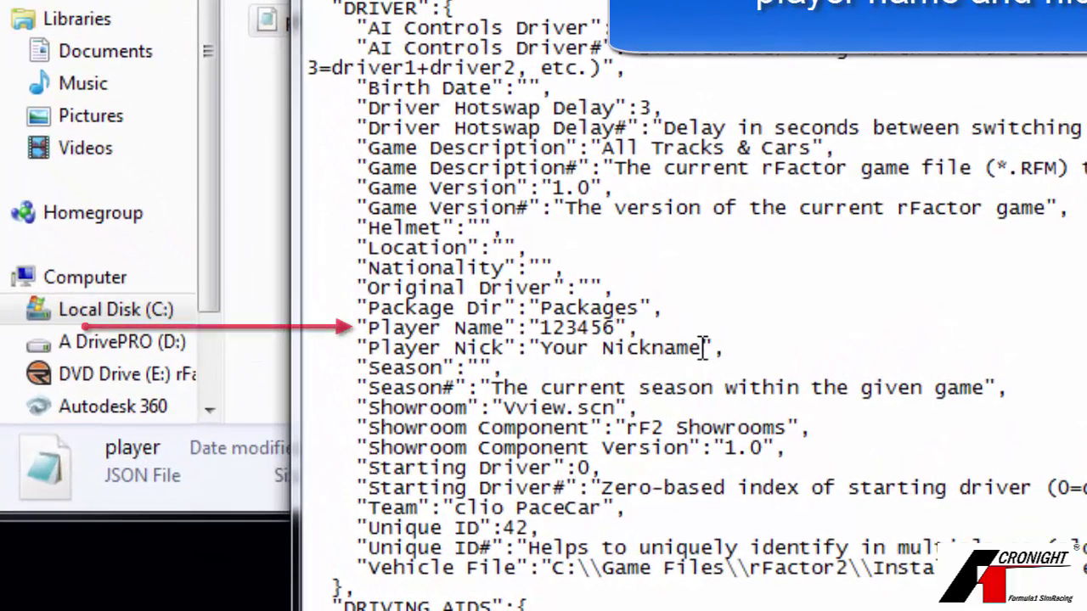
left_click_drag(703, 348, 540, 349)
type("123")
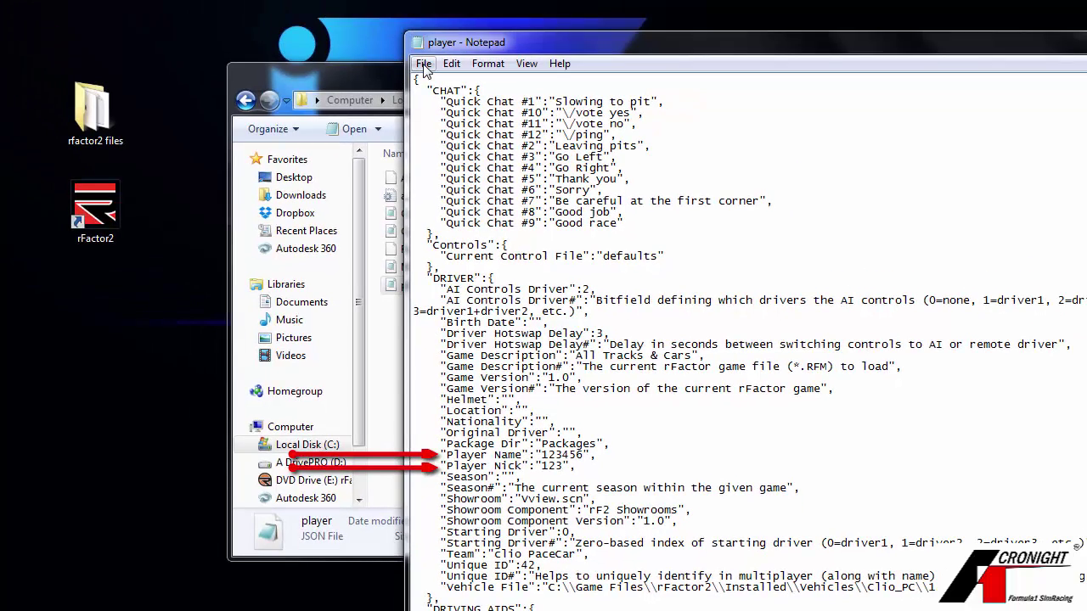
Save the edited player file, then close Notepad and the folder window
left_click(423, 64)
left_click(443, 119)
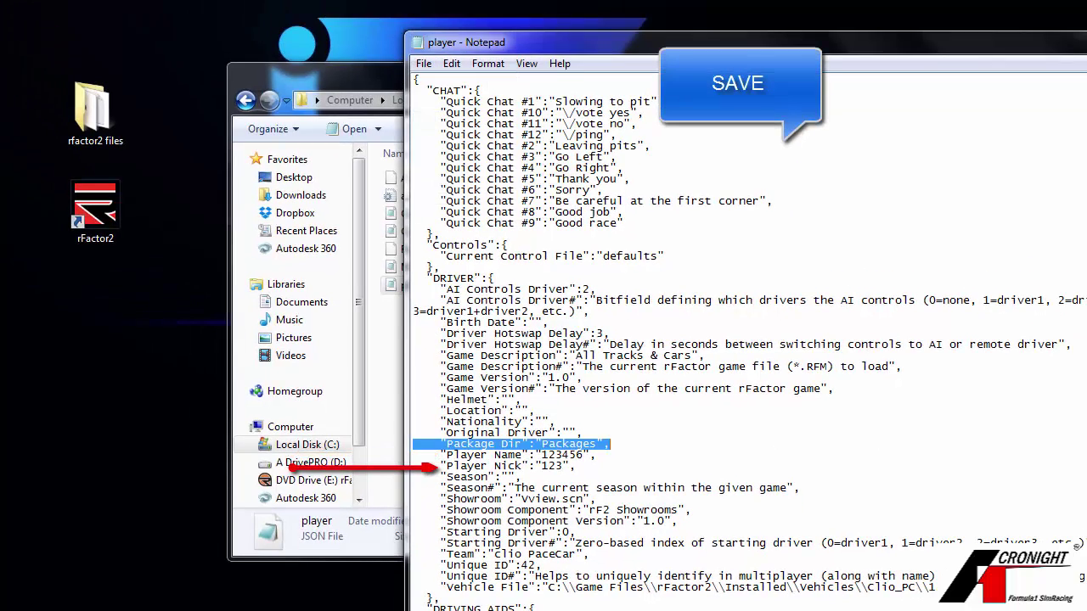
key("alt+F4")
key("alt+F4")
Run rFactor2 in single player mode to check the player name on the main screen, then exit the game
left_click(104, 227)
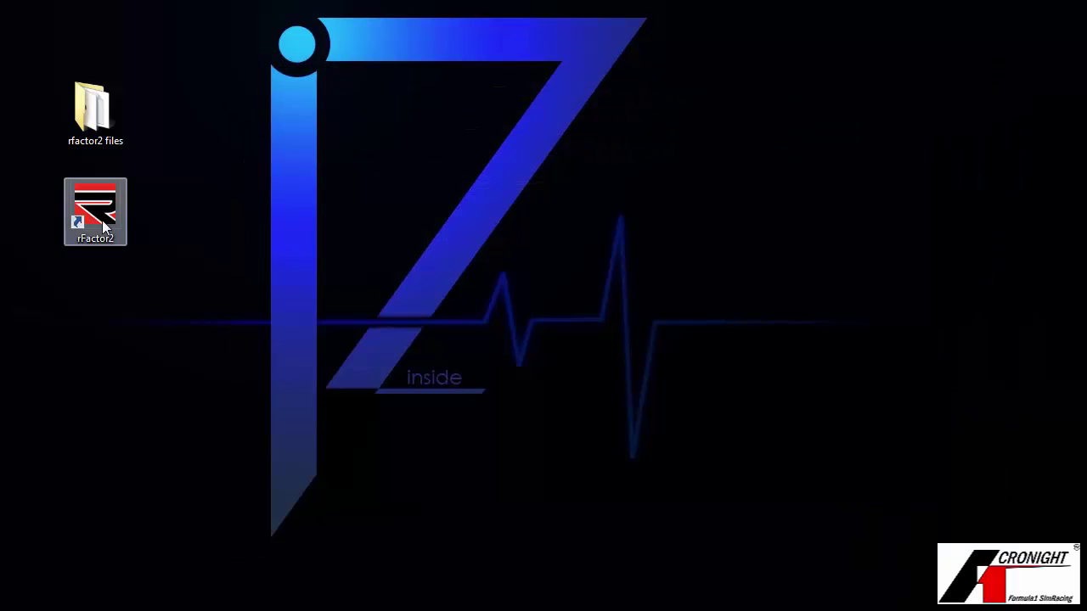
double_click(106, 223)
left_click(624, 344)
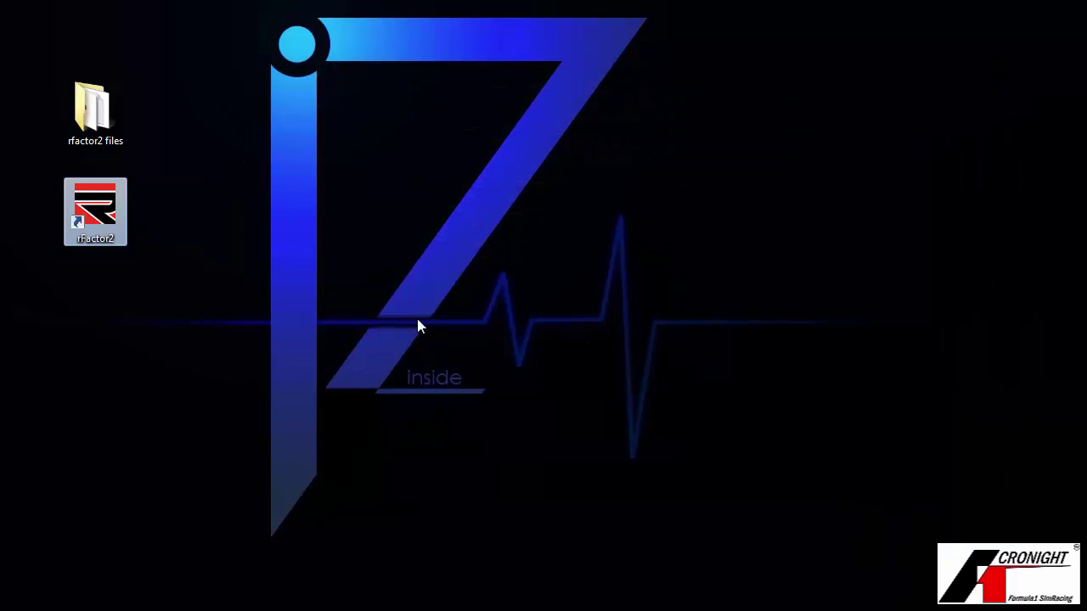
left_click(205, 310)
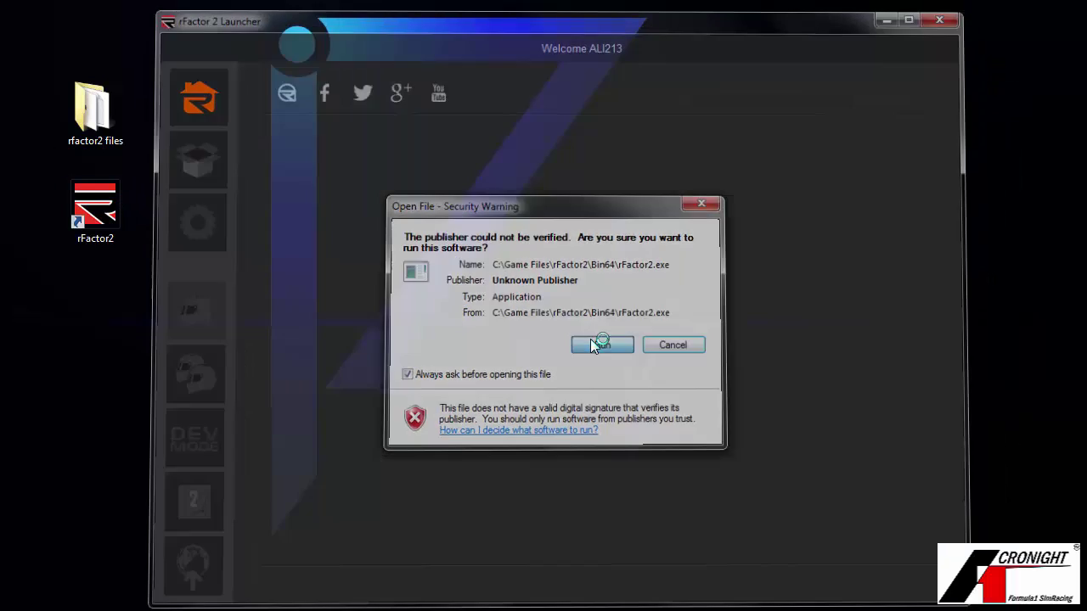
left_click(599, 342)
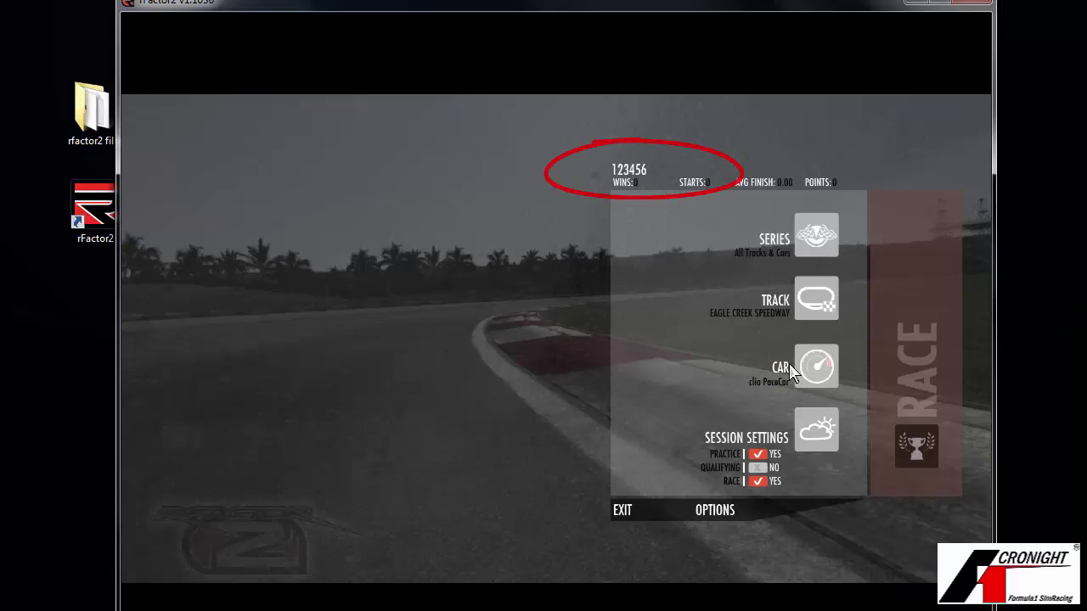
left_click(633, 509)
left_click(626, 355)
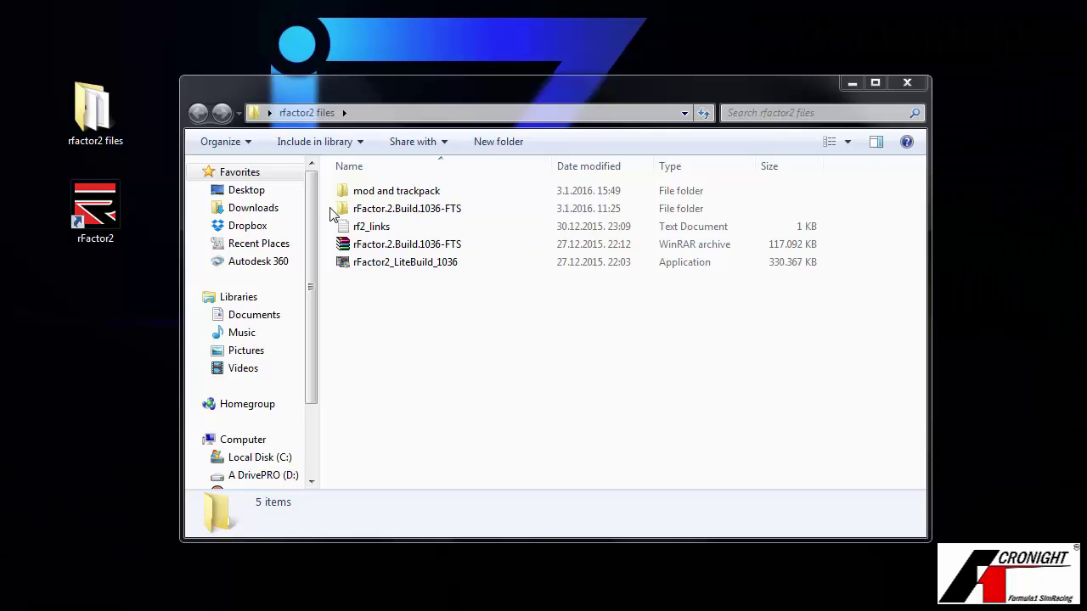
Copy F1_2013_Frank_wo_Tracks.rfcmp from the mod and trackpack folder into C:\Game Files\rFactor2\Packages and close the folder window
double_click(358, 200)
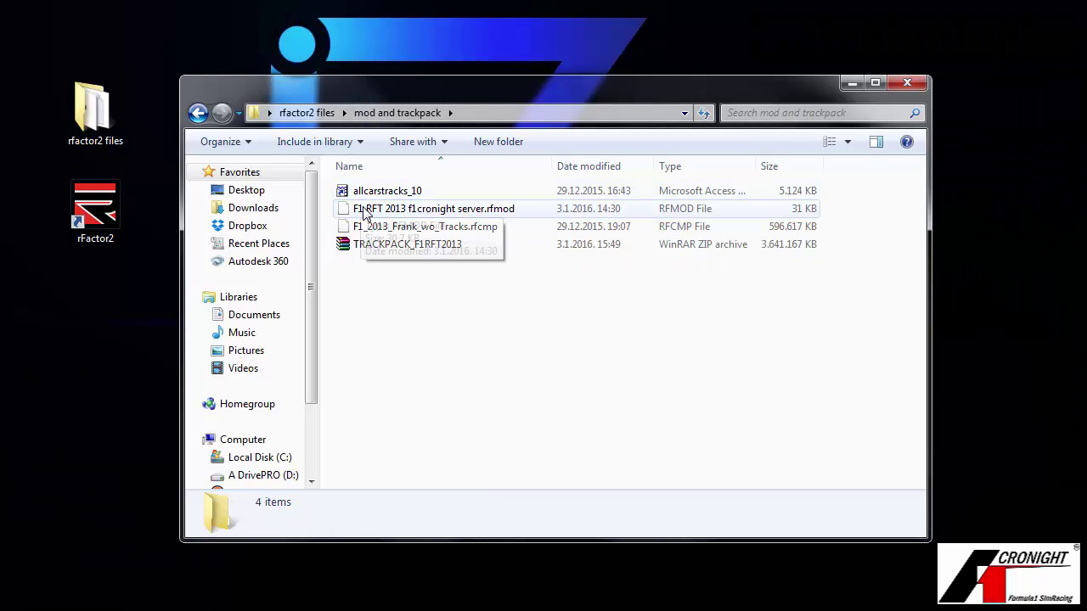
left_click(365, 227)
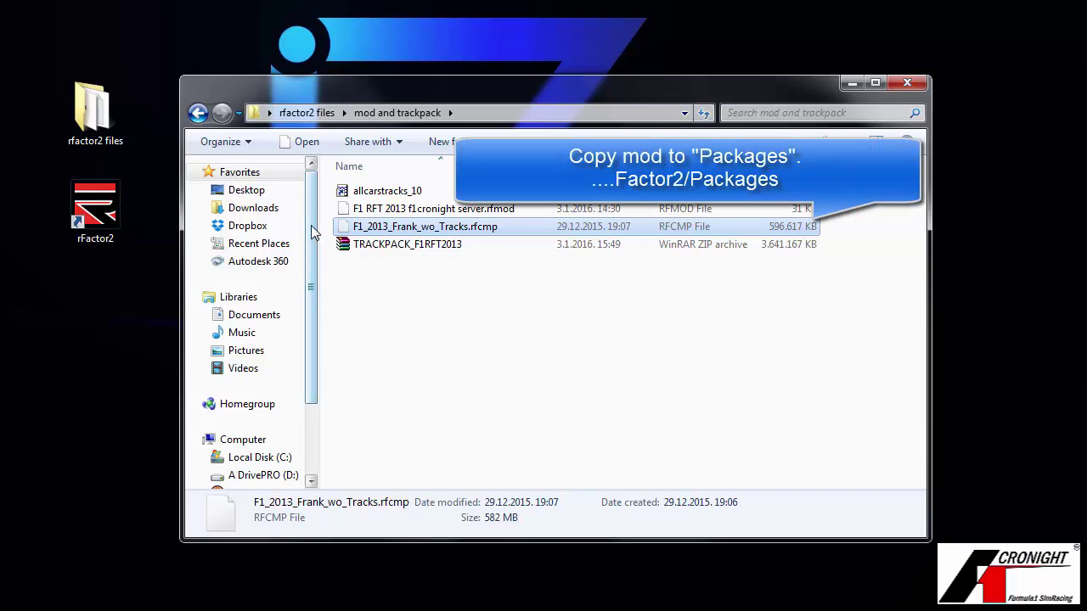
scroll(297, 289, "down", 2)
left_click(259, 361)
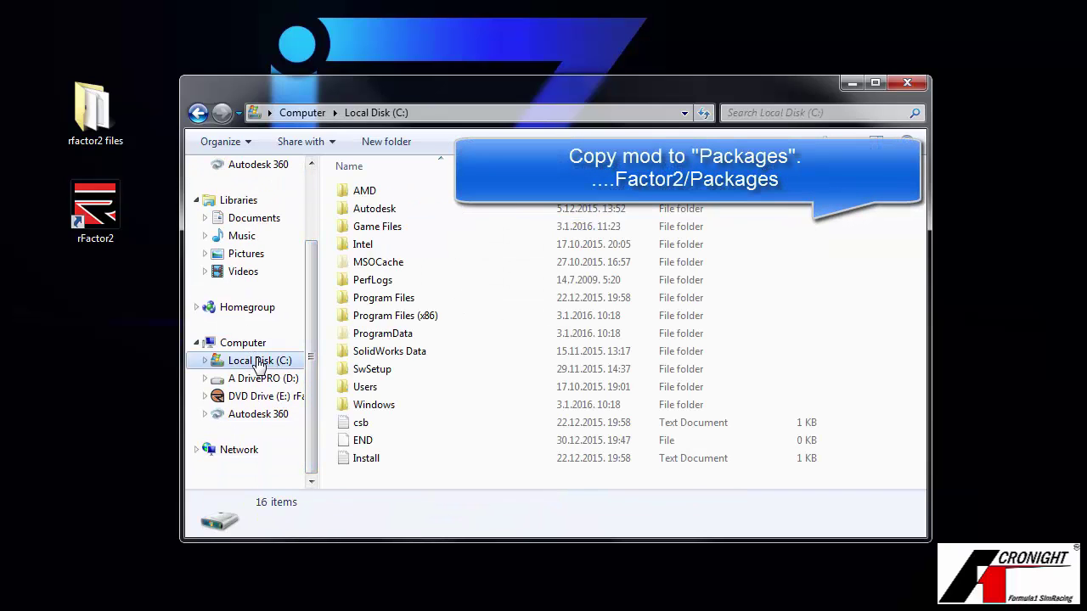
double_click(365, 228)
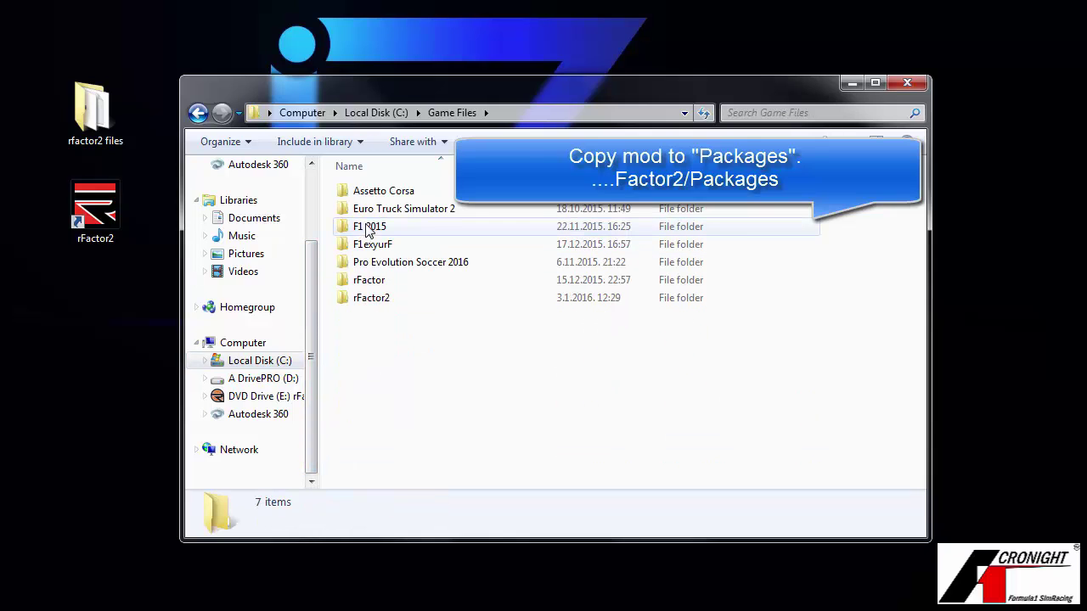
double_click(377, 298)
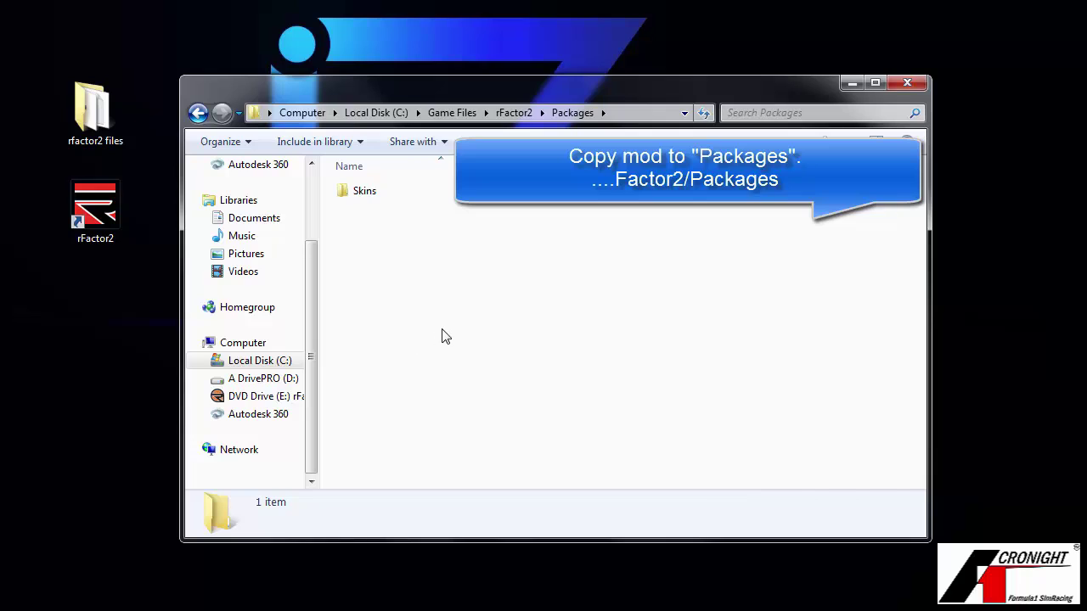
key("ctrl+v")
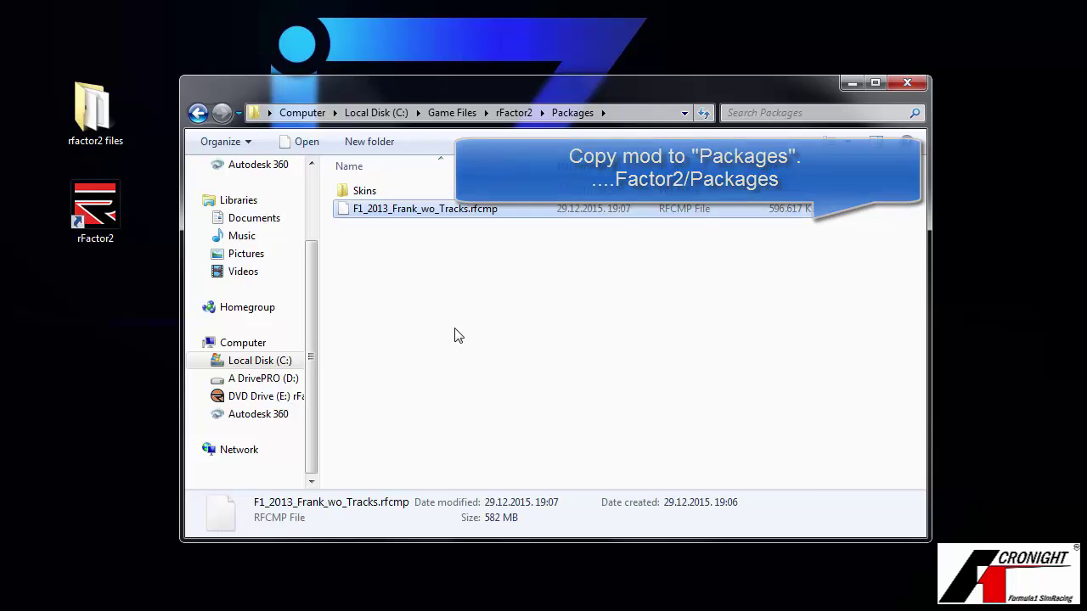
left_click(387, 210)
left_click(382, 193)
left_click(373, 209)
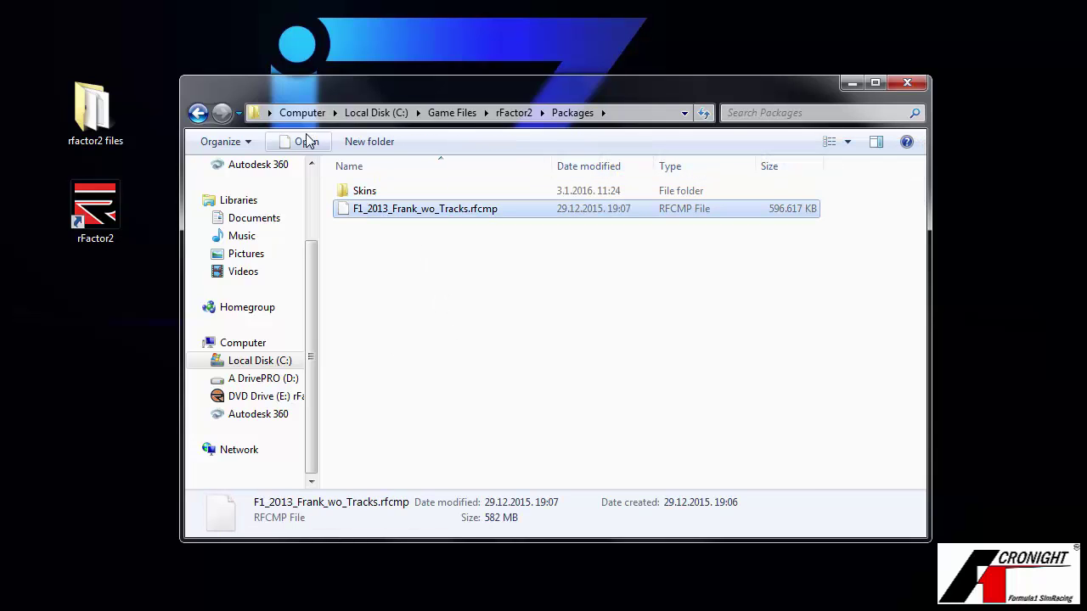
left_click(905, 84)
Extract the TRACKPACK_F1RFT2013 archive from the mod and trackpack folder into C:\Game Files\rFactor2\Packages
double_click(124, 119)
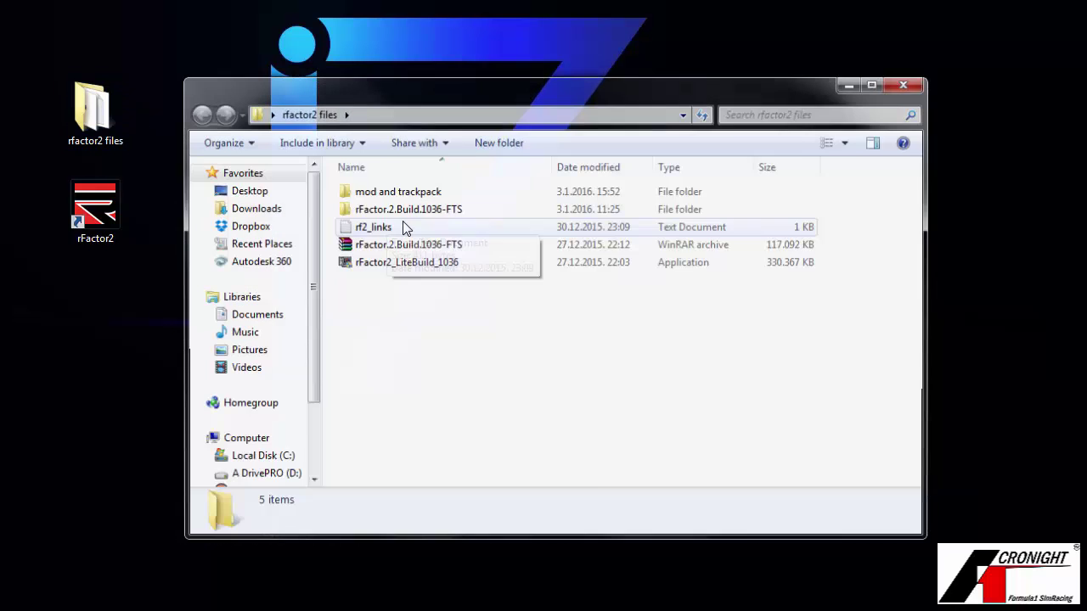
double_click(392, 192)
right_click(390, 227)
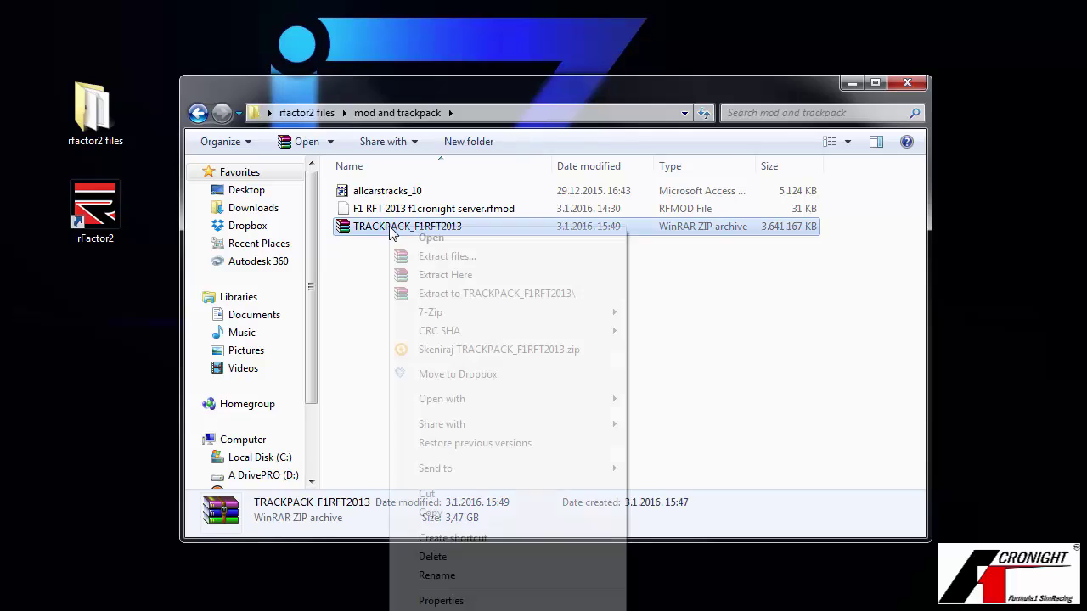
left_click(446, 256)
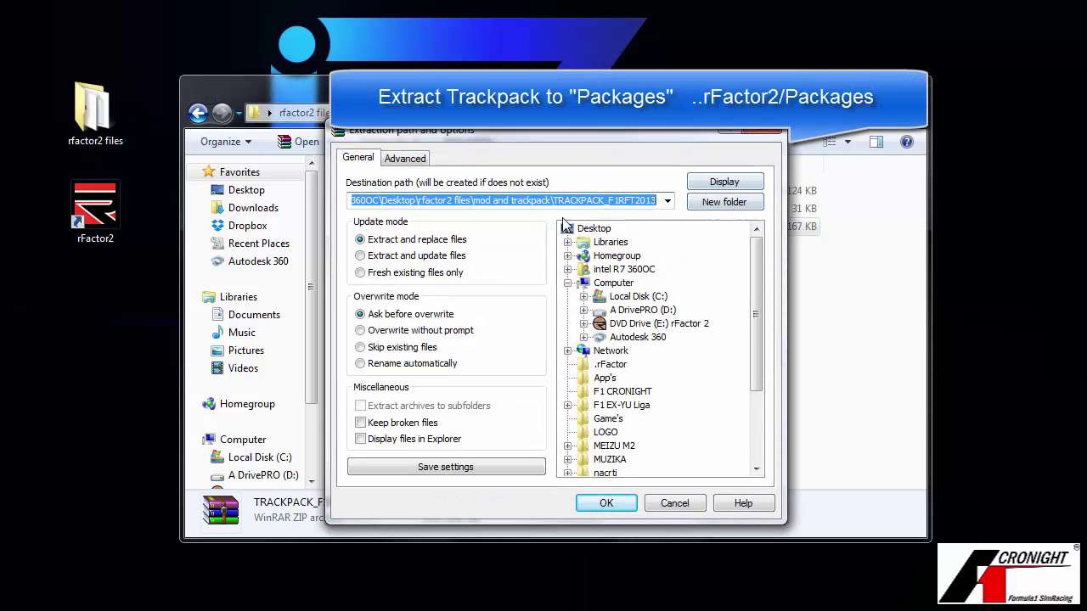
left_click(583, 297)
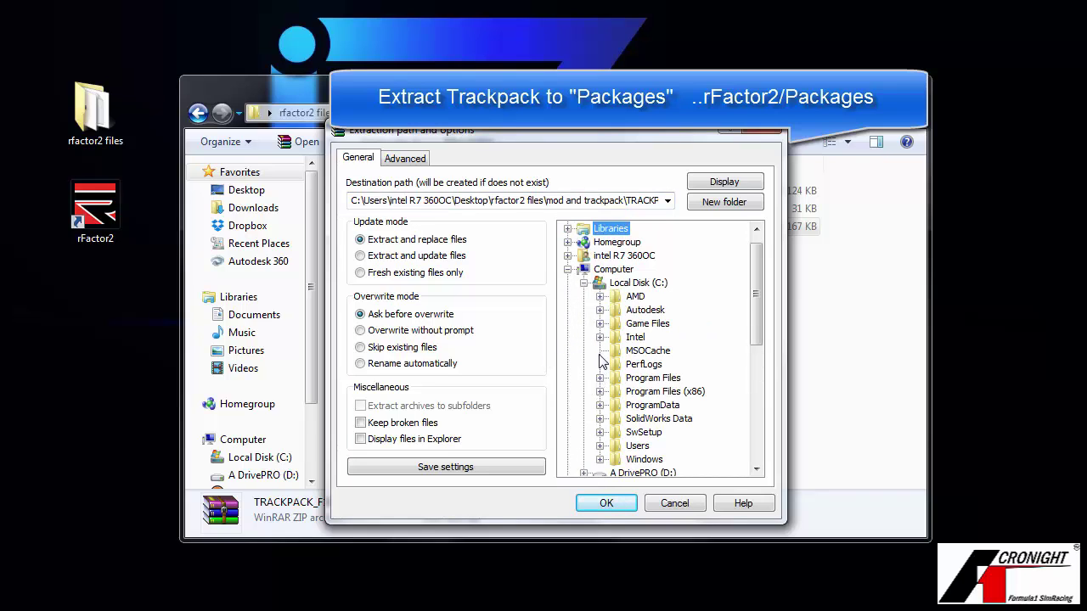
left_click(599, 324)
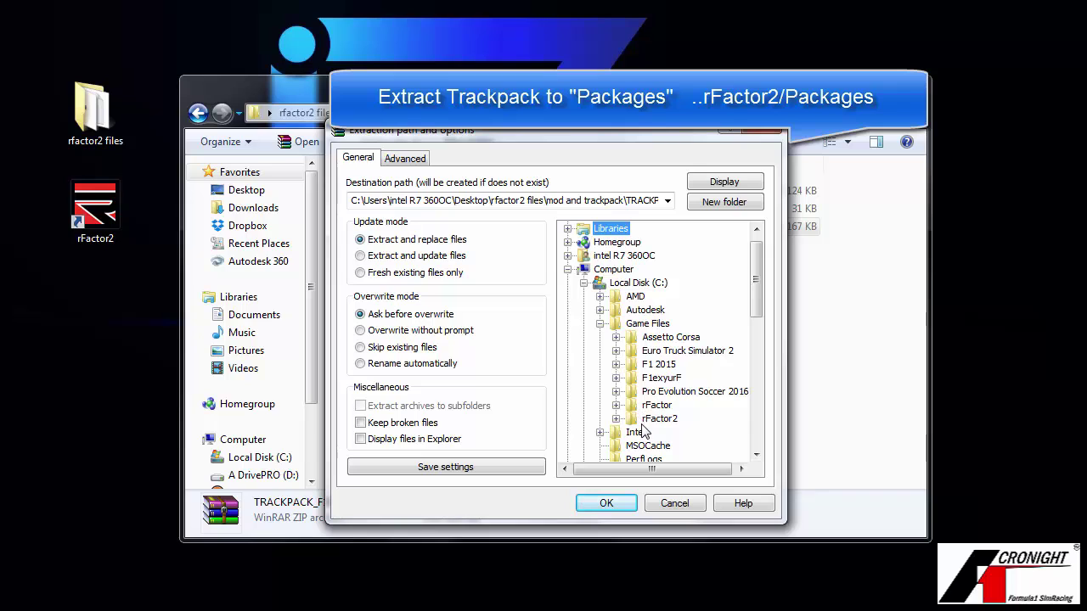
left_click(616, 419)
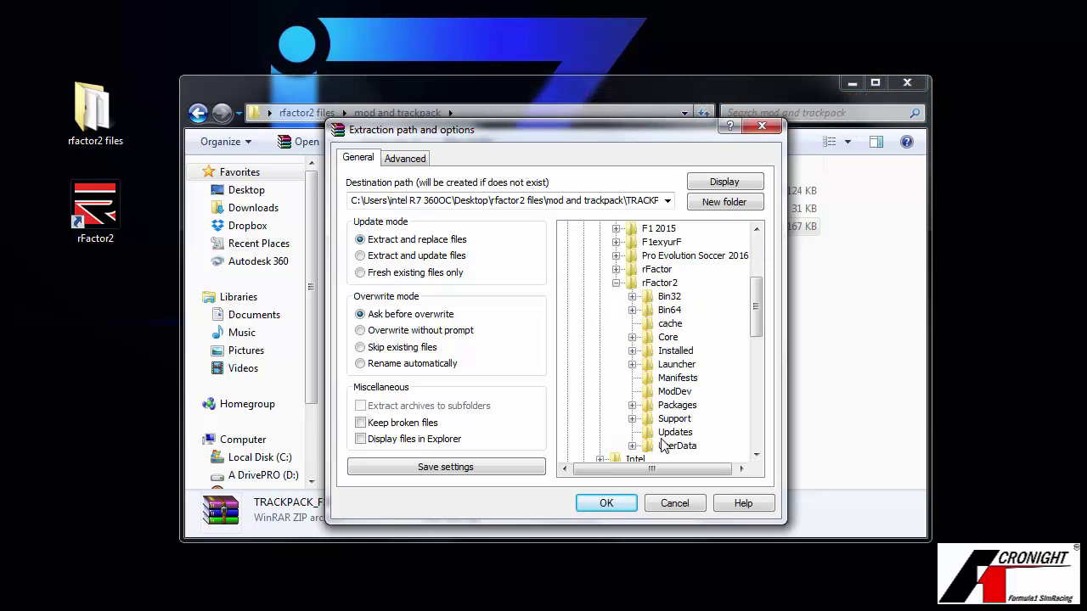
left_click(671, 406)
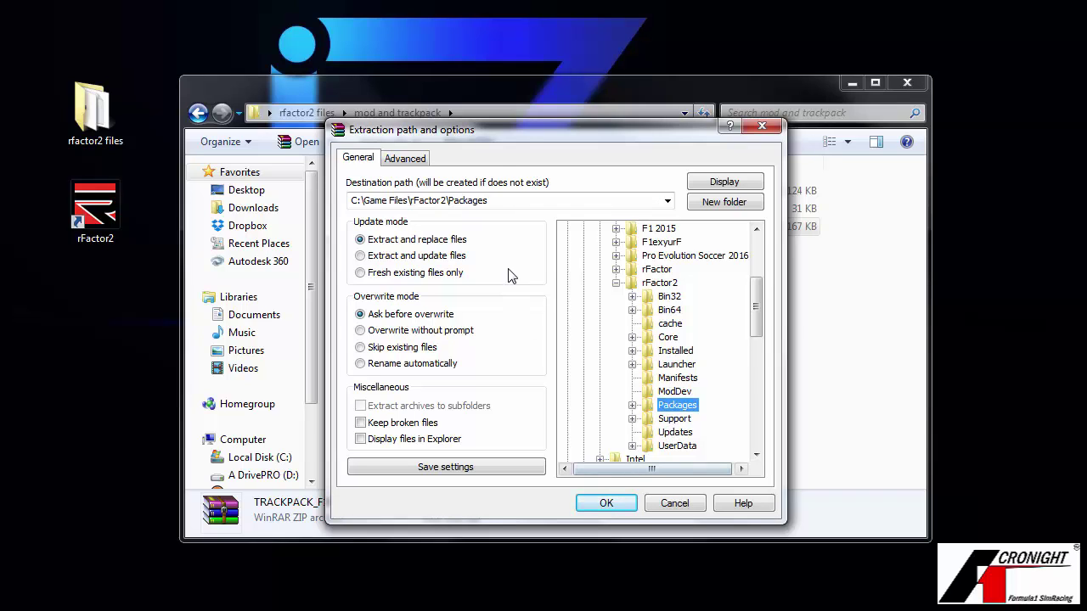
left_click(618, 502)
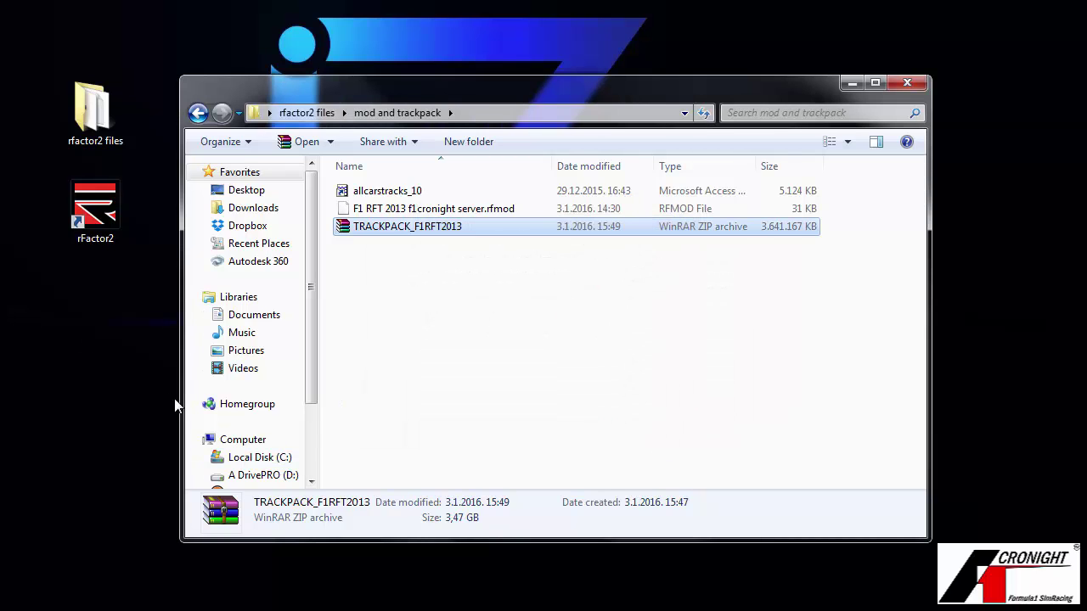
Run the ModMgr application from C:\Game Files\rFactor2\Bin32
left_click(260, 460)
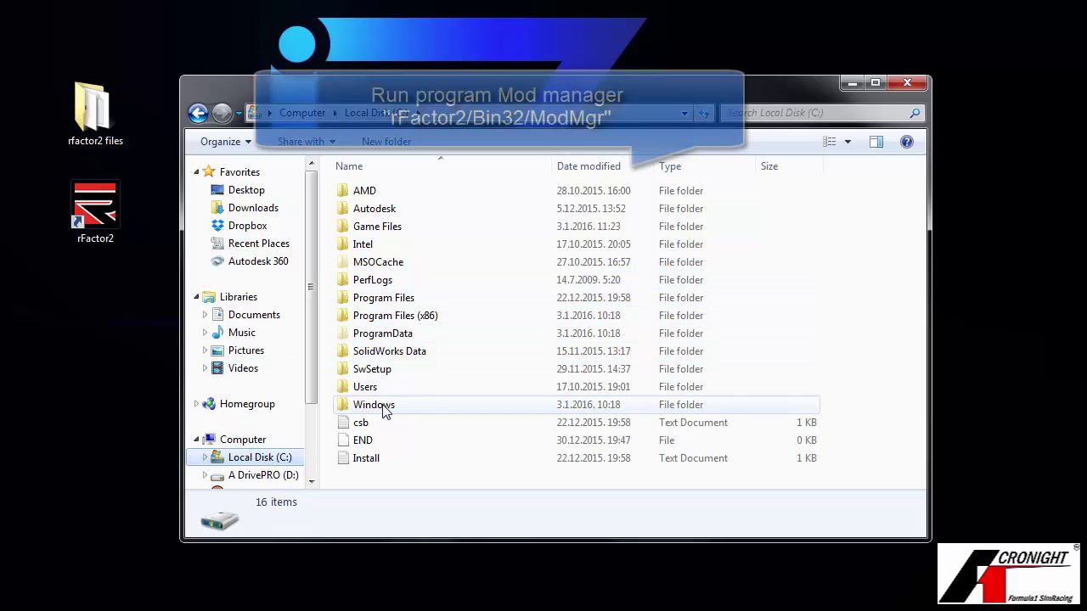
double_click(374, 227)
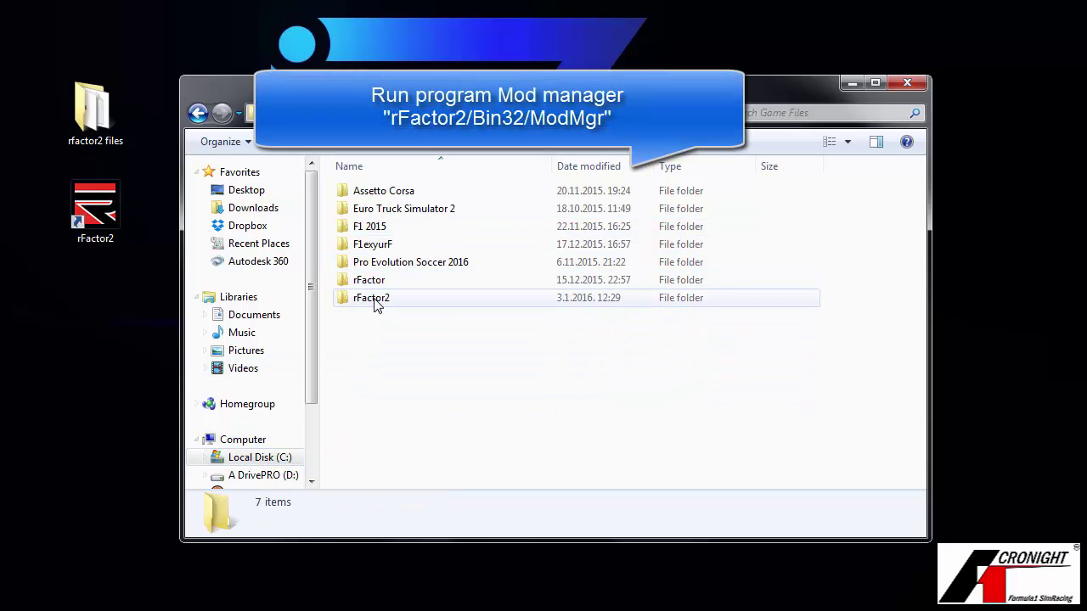
double_click(373, 298)
double_click(367, 192)
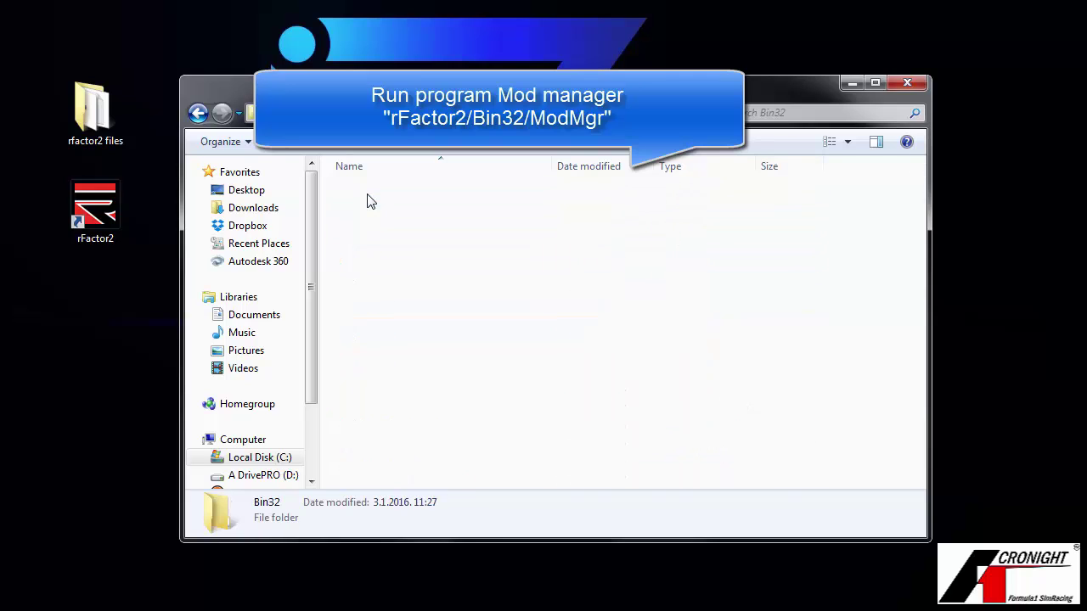
left_click(369, 248)
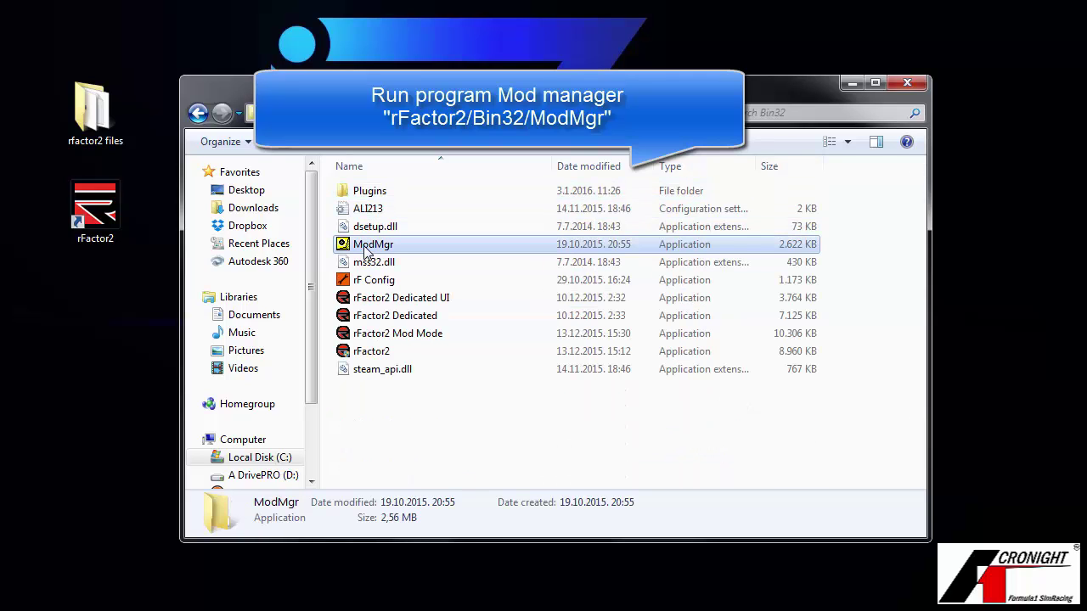
double_click(382, 248)
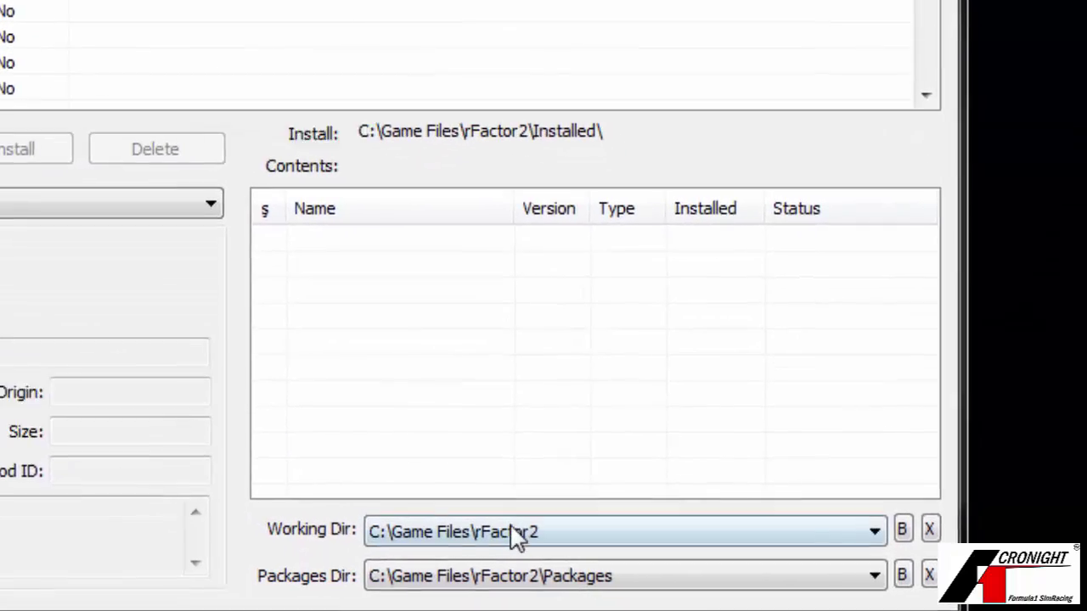
Check that Working Dir is C:\Game Files\rFactor2 and Packages Dir is C:\Game Files\rFactor2\Packages
left_click(694, 554)
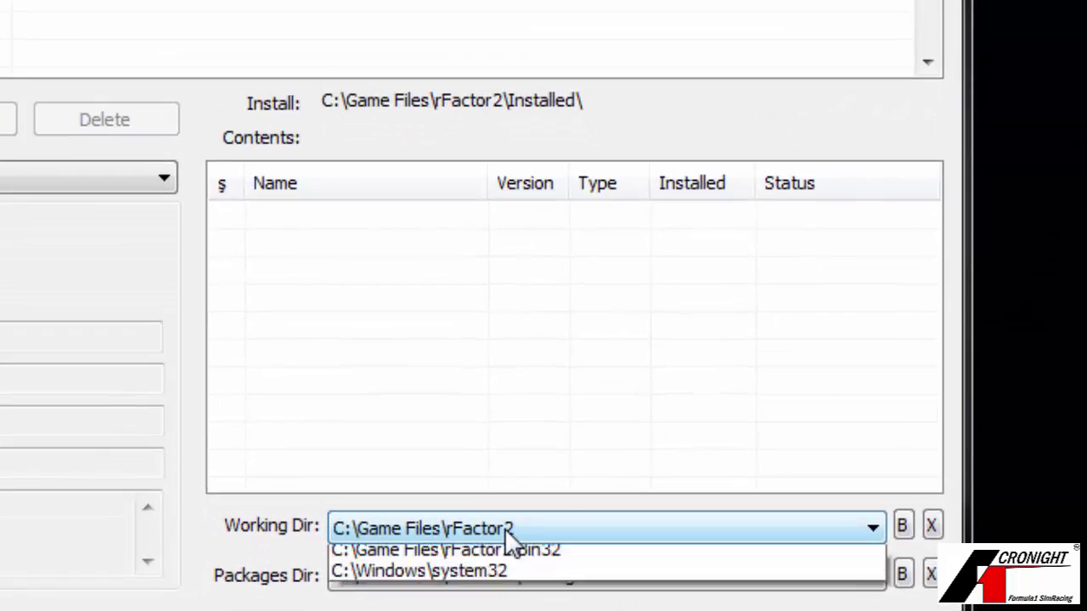
left_click(506, 533)
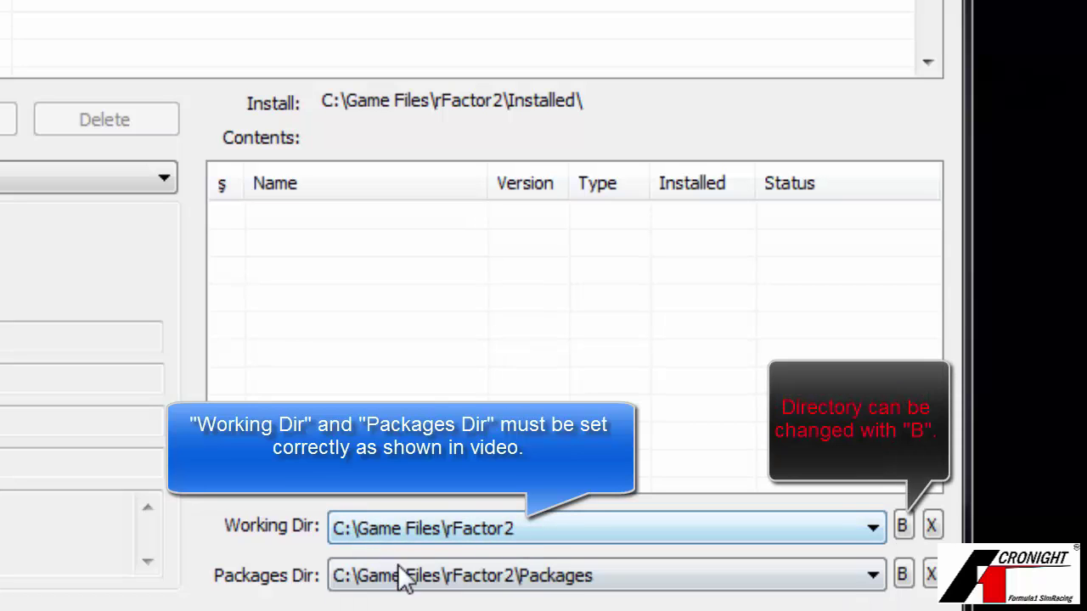
left_click(445, 577)
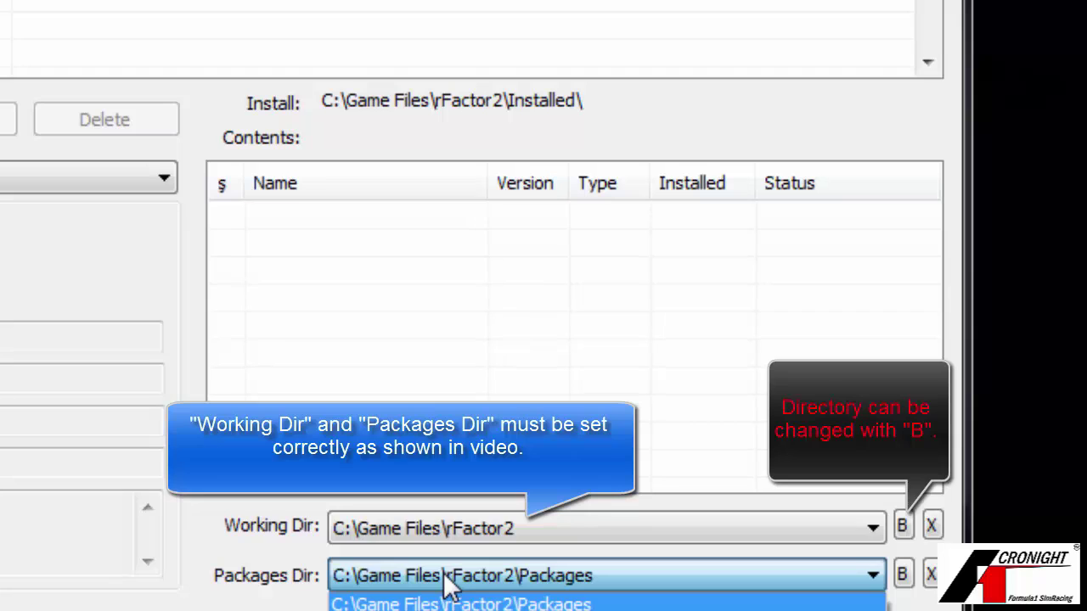
left_click(454, 583)
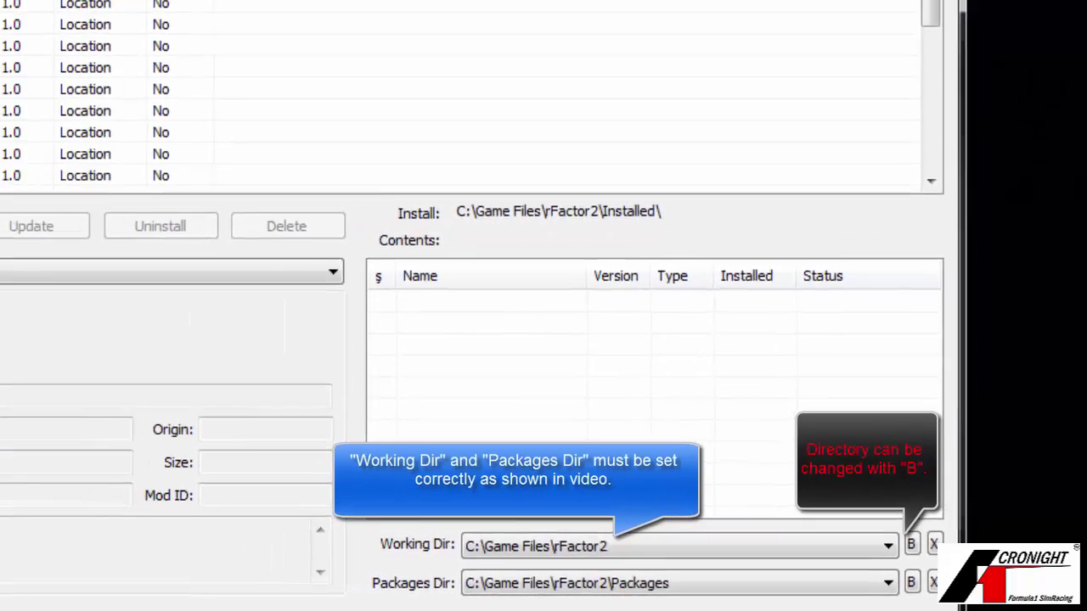
Install all the 2013 track locations, from 2013_ABUDHABI to 2013_USA, together with the F1_2013_Frank component
left_click(582, 153)
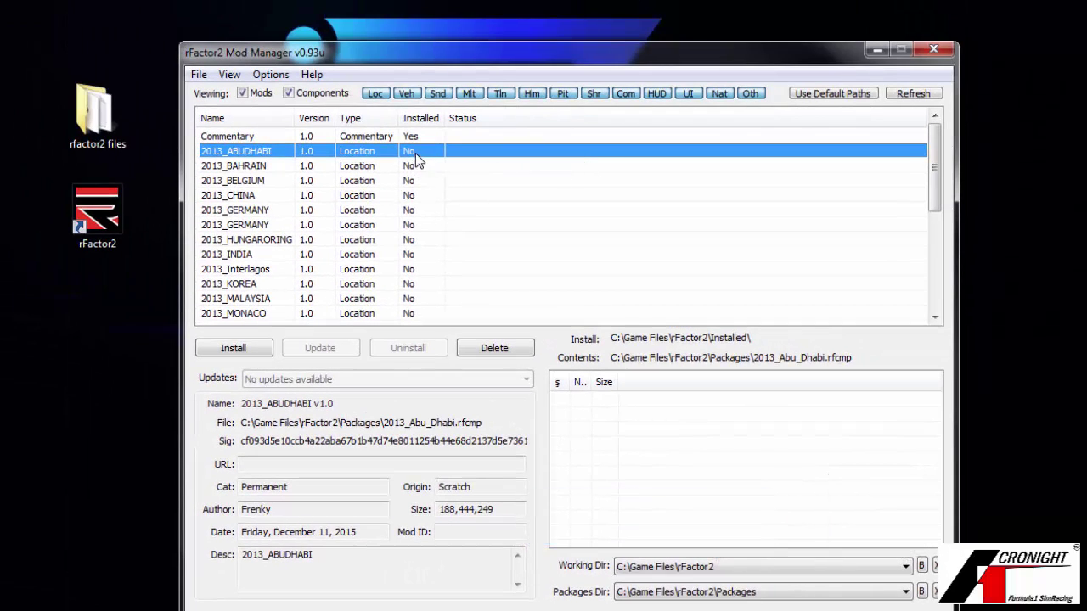
left_click_drag(412, 174, 411, 302)
scroll(411, 268, "down", 1)
scroll(412, 307, "down", 2)
scroll(403, 285, "down", 1)
left_click(407, 271, "ctrl")
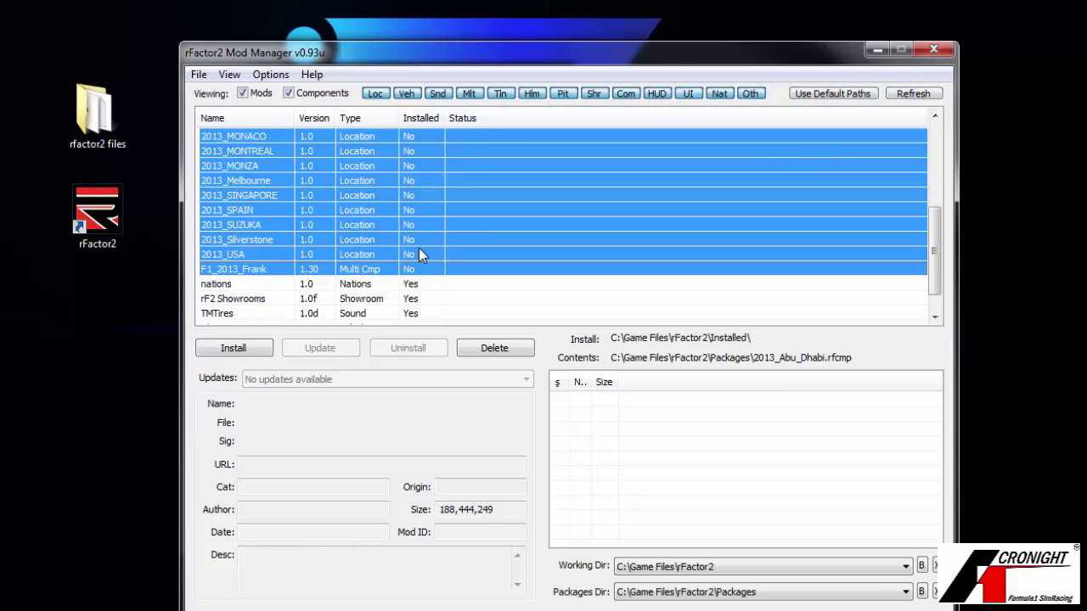
scroll(416, 248, "up", 4)
scroll(409, 182, "down", 5)
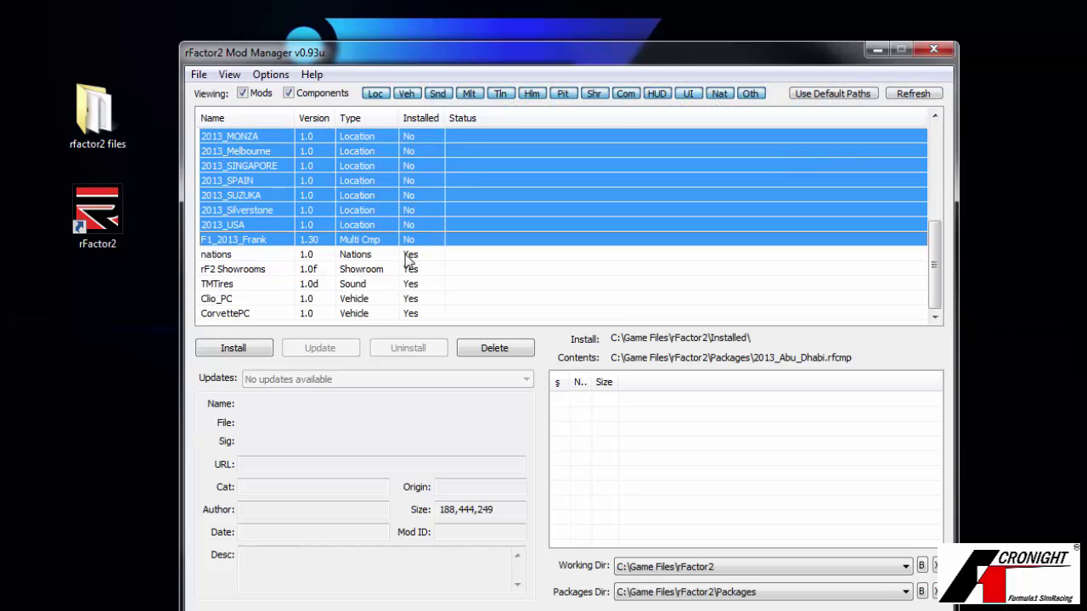
scroll(394, 242, "up", 3)
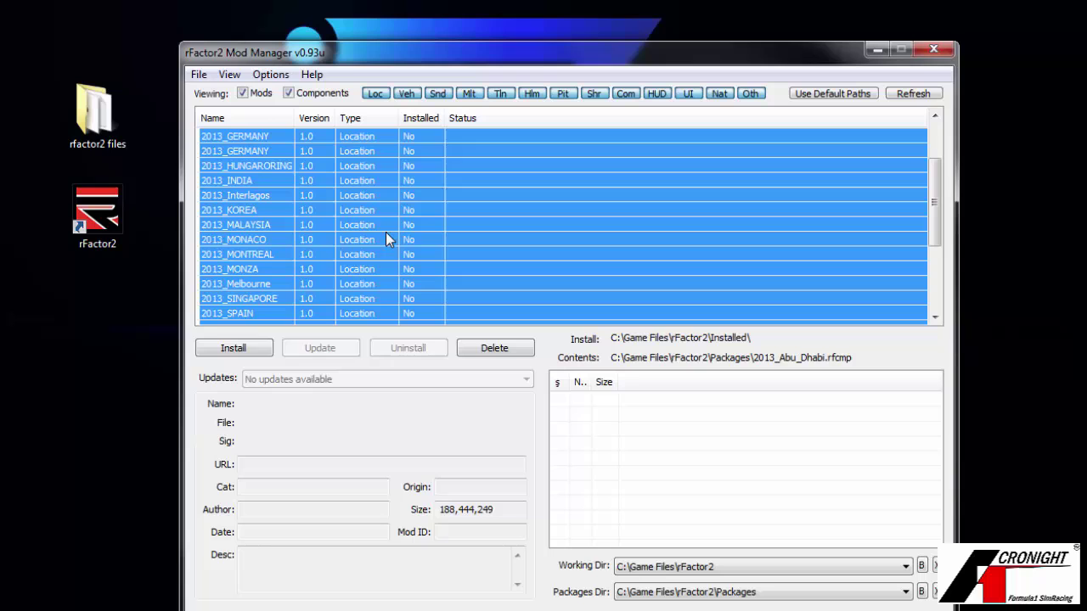
left_click(241, 352)
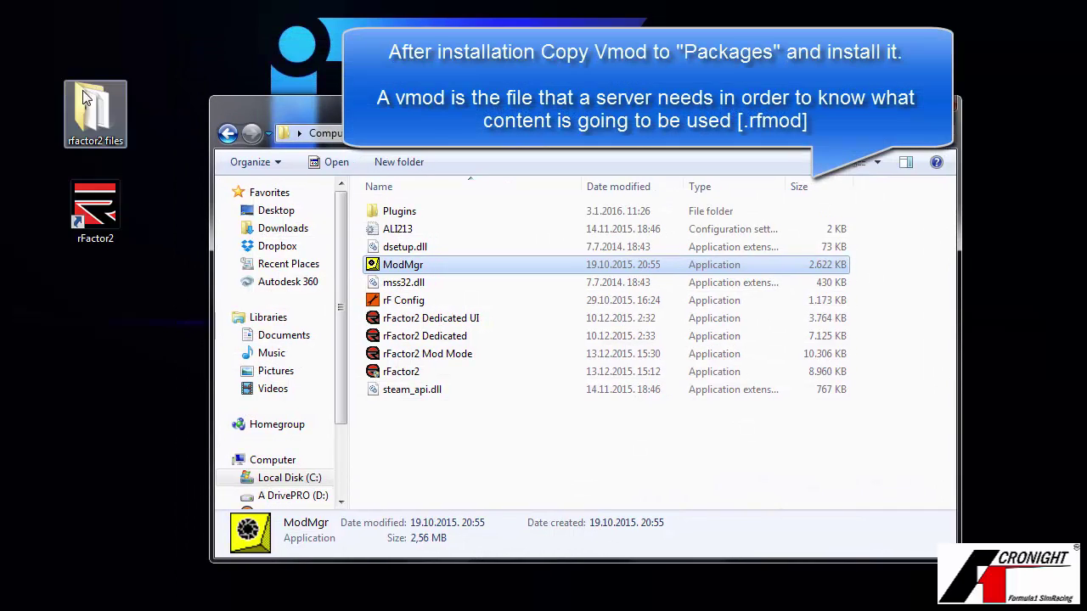
Copy F1 RFT 2013 f1cronight server.rfmod from the mod and trackpack folder into the rFactor2 Packages folder
double_click(85, 96)
double_click(420, 232)
left_click(418, 252)
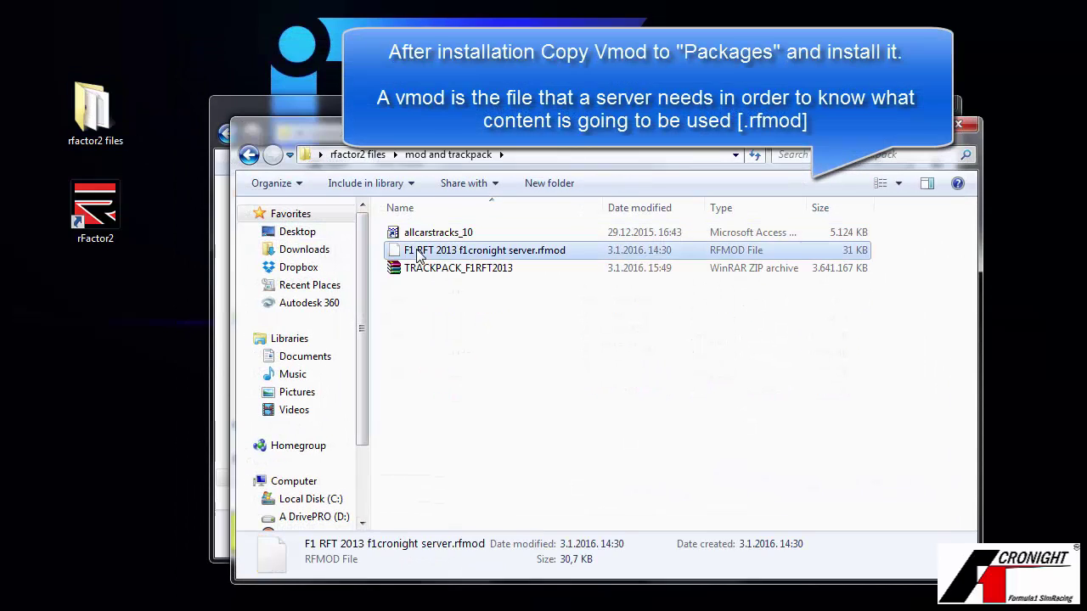
right_click(418, 252)
left_click(448, 510)
left_click(478, 483)
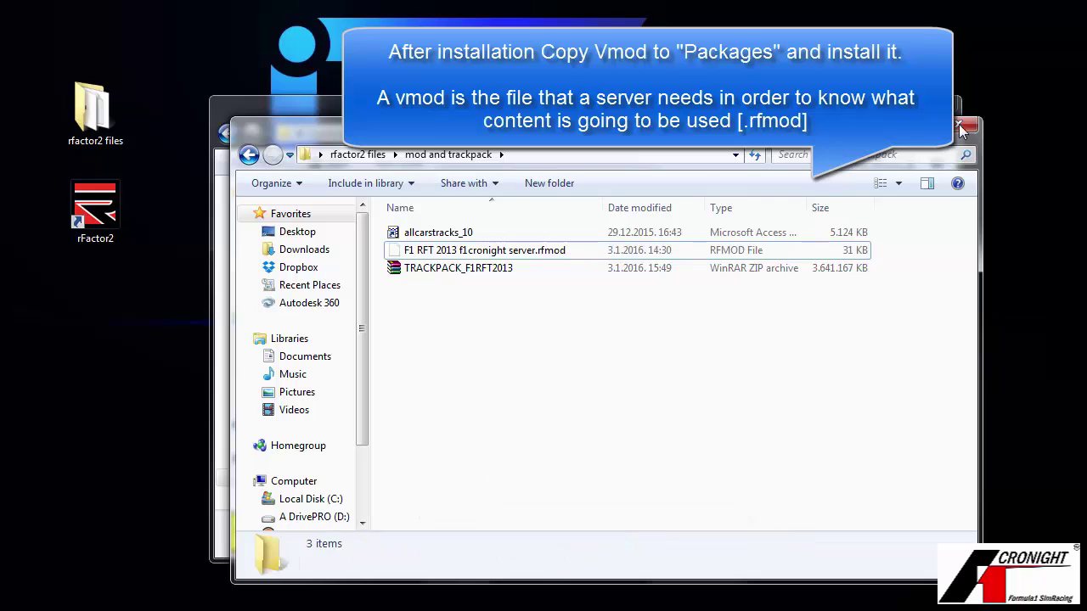
left_click(959, 125)
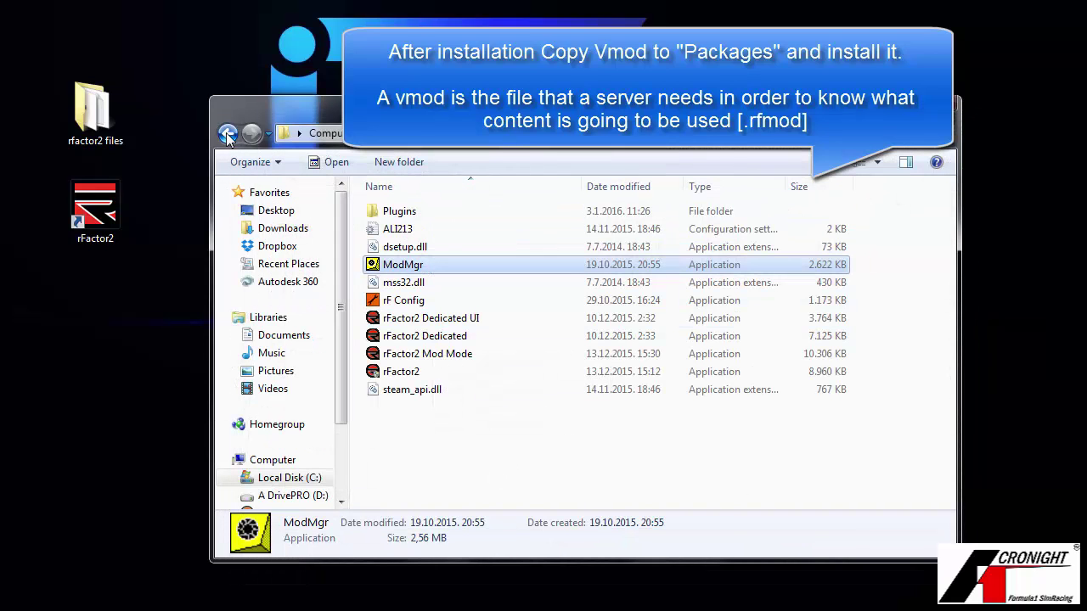
key("Home")
double_click(406, 355)
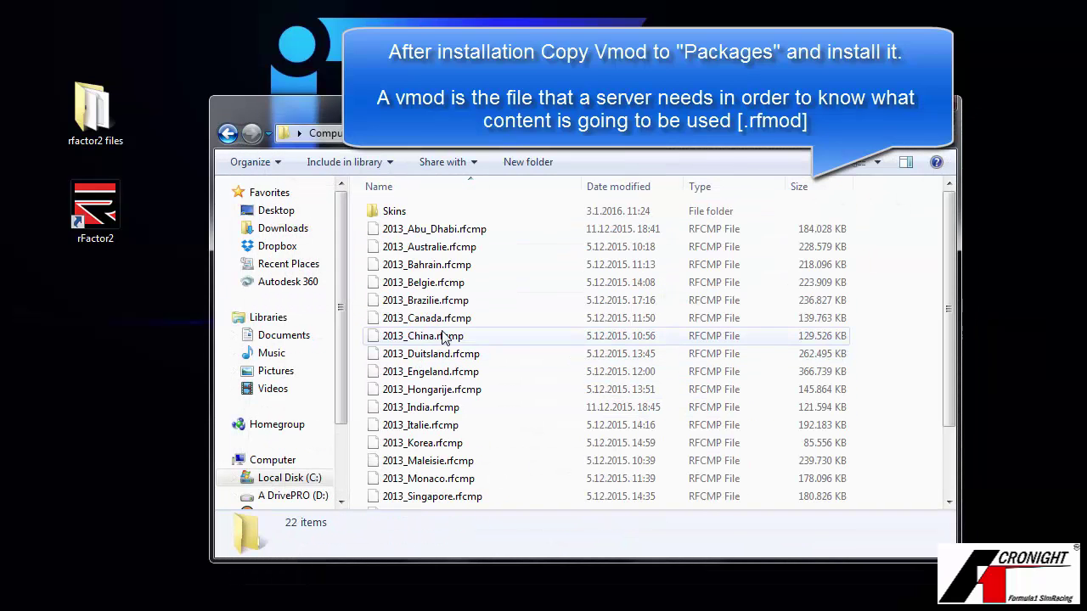
left_click(464, 320)
key("End")
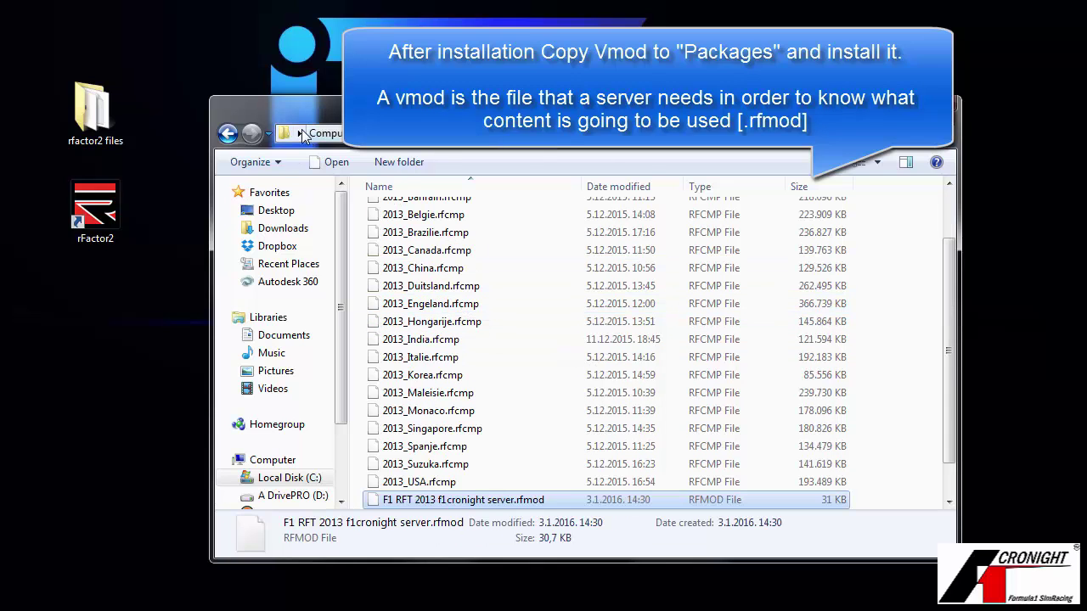
Return to the rFactor2 Bin32 folder and run ModMgr again
left_click(226, 134)
double_click(395, 211)
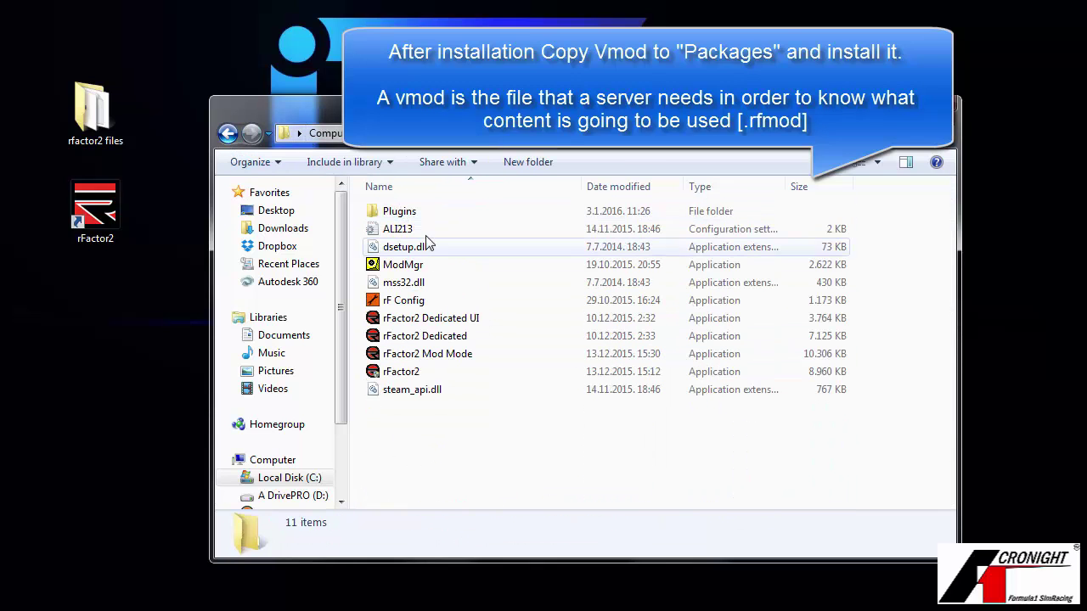
left_click(414, 266)
double_click(413, 266)
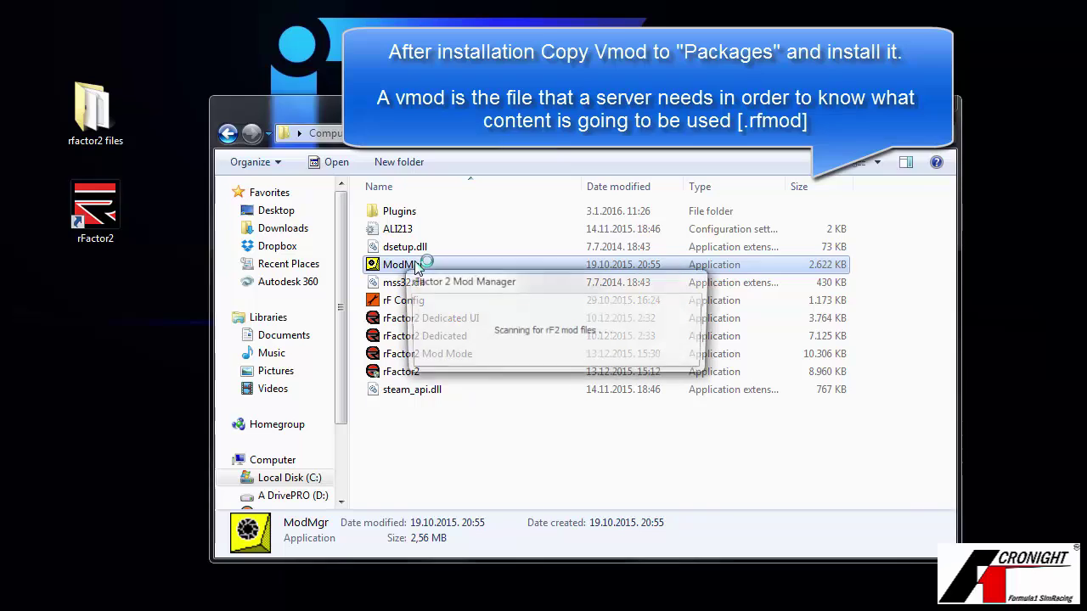
Install the F1 RFT 2013 f1cronight server mod, then close the Mod Manager and the folder window
left_click(436, 207)
scroll(441, 222, "down", 5)
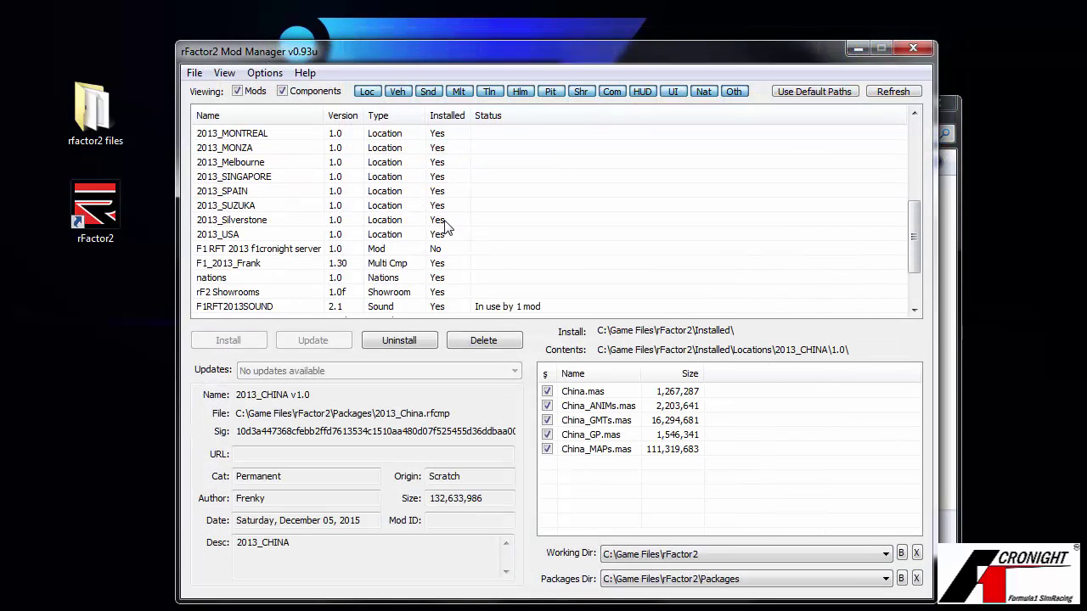
left_click(394, 249)
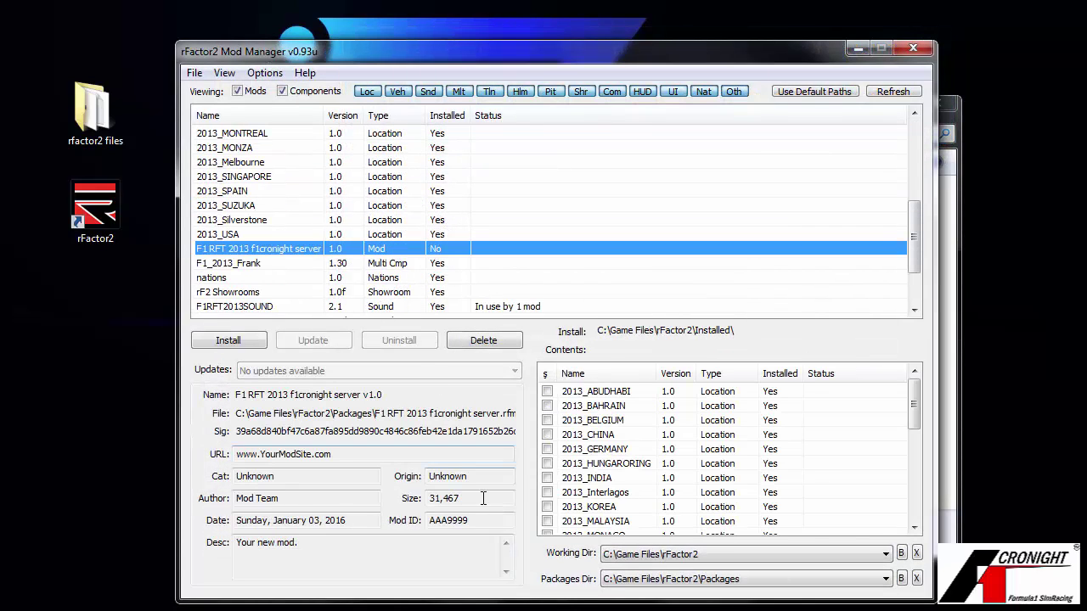
left_click(251, 343)
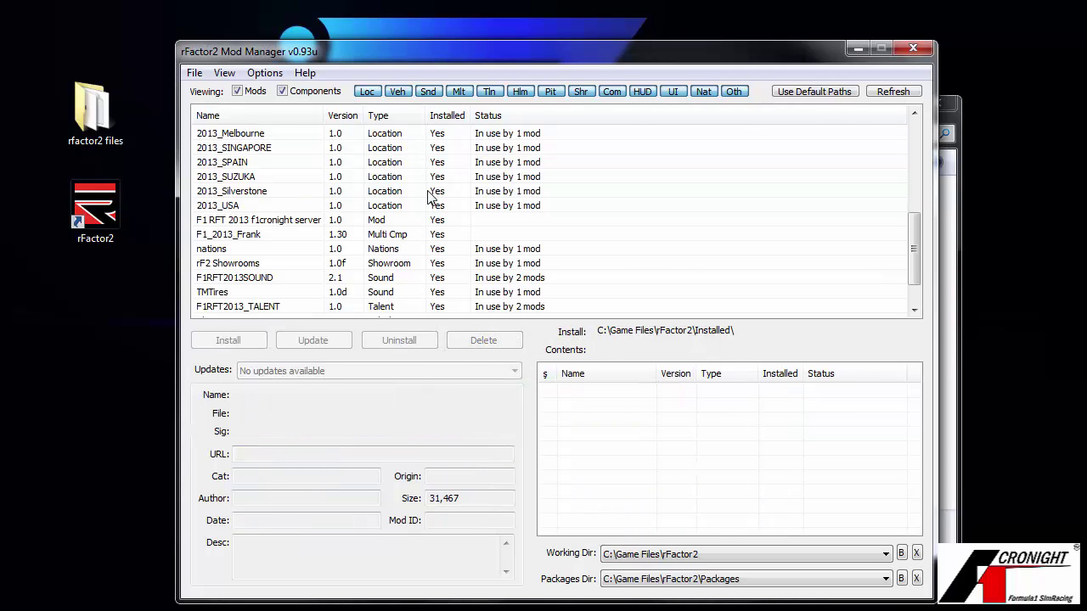
left_click(431, 193)
left_click(905, 49)
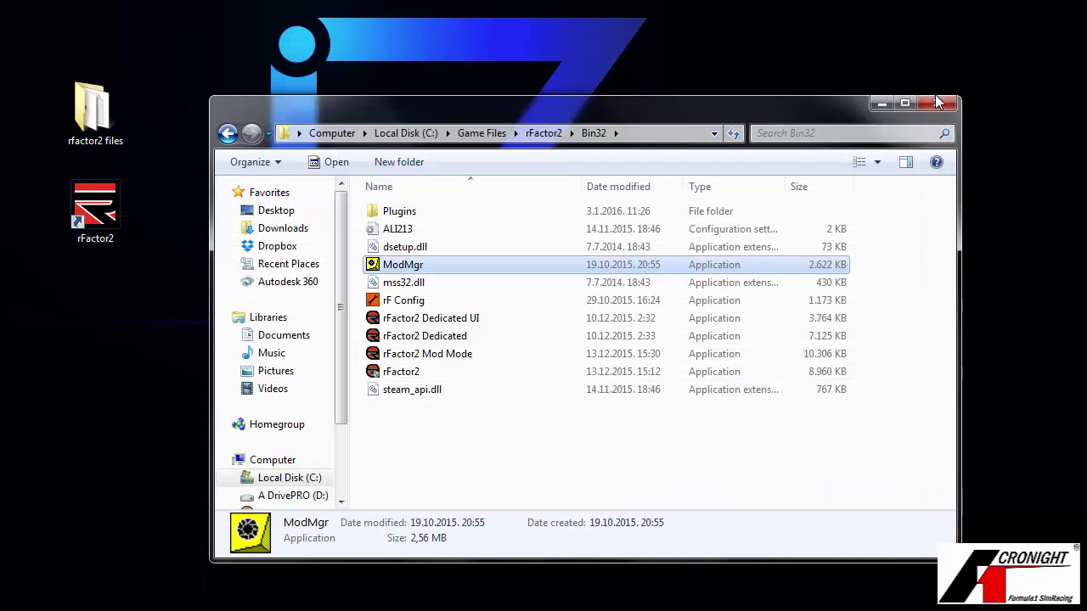
left_click(938, 104)
Start the rFactor 2 Launcher from the desktop and allow the unverified program to run
double_click(85, 208)
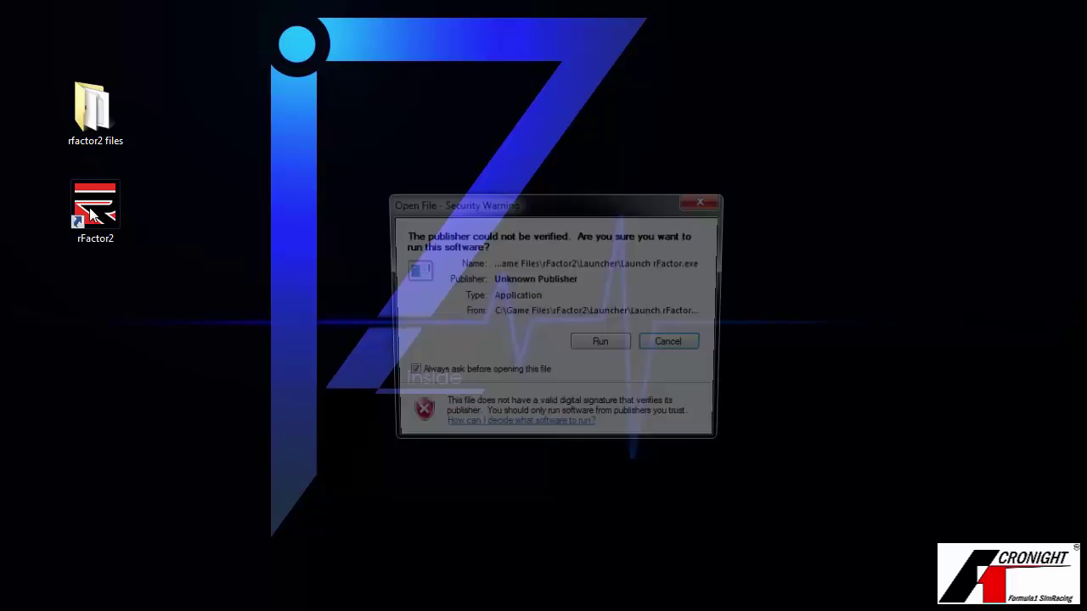
left_click(600, 348)
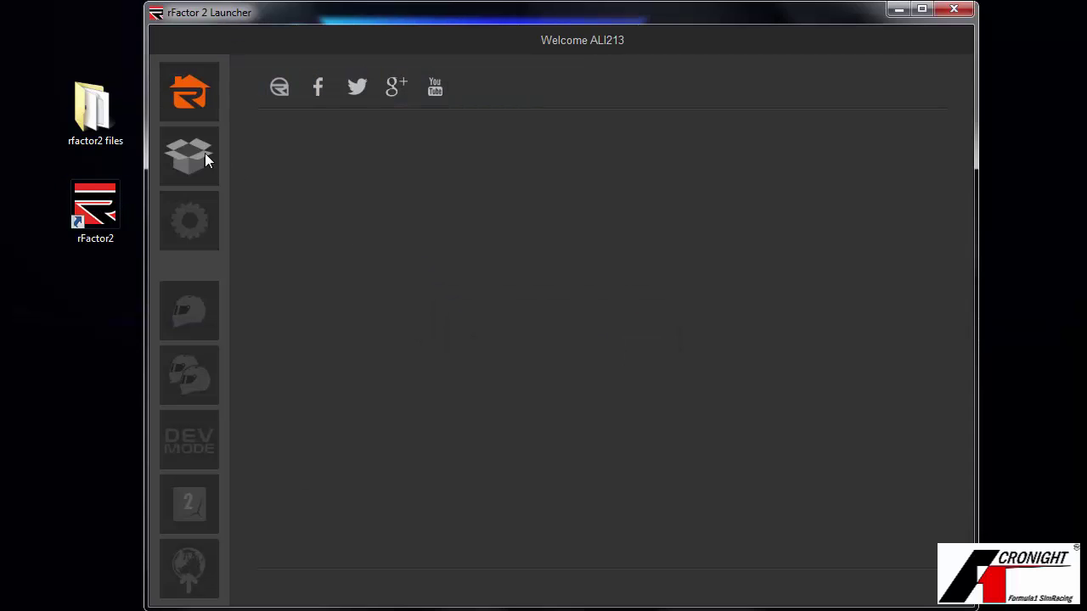
View the installed packages list, then launch rFactor2 in multiplayer mode and allow the unverified program to run
left_click(204, 153)
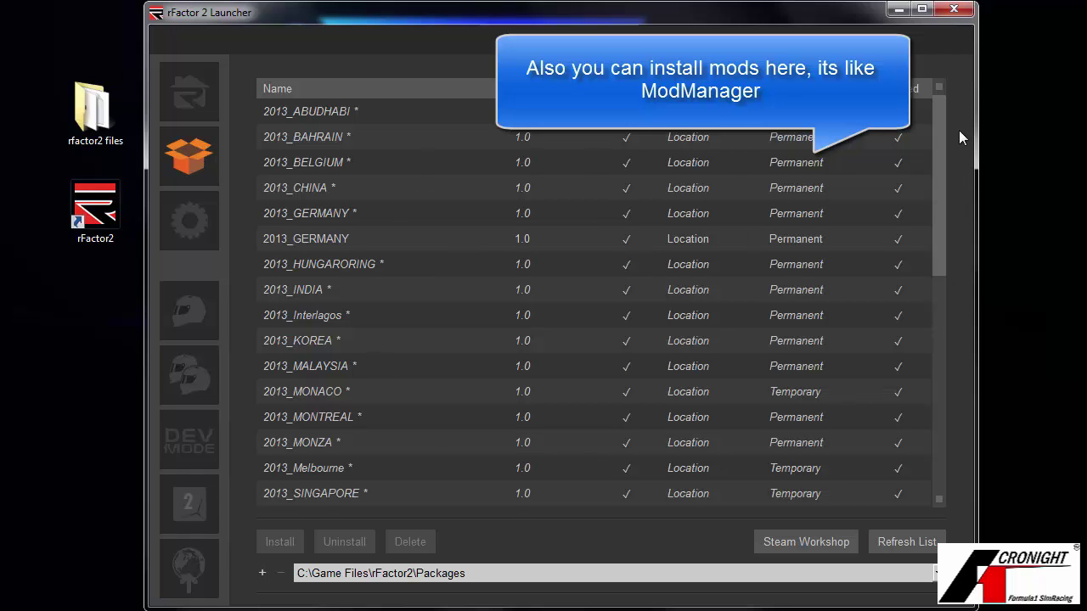
mouse_move(939, 140)
left_mouse_down()
mouse_move(939, 342)
mouse_move(939, 132)
left_mouse_up()
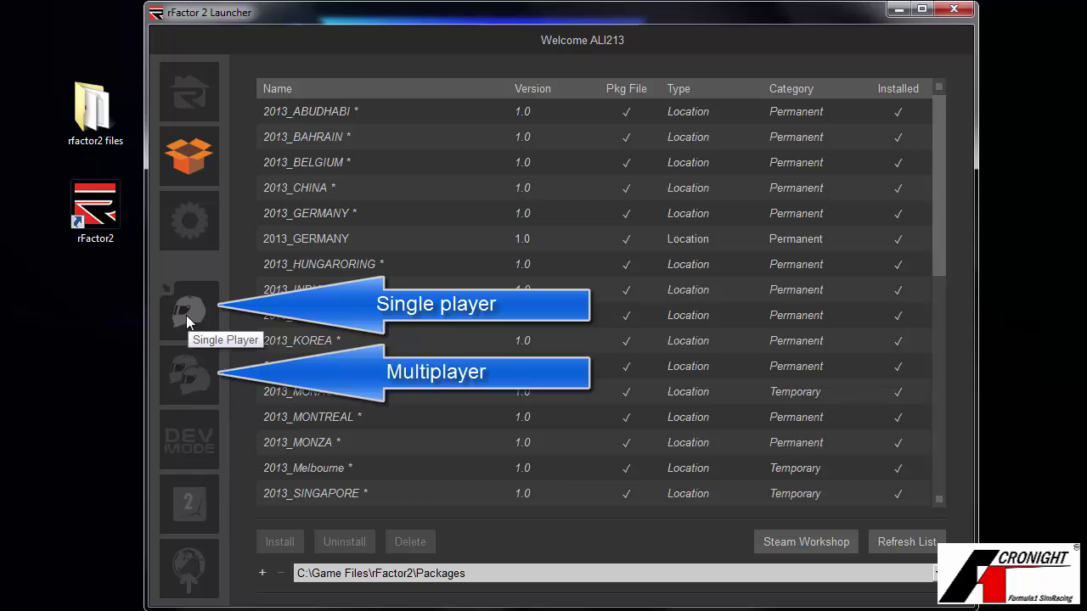
left_click(183, 377)
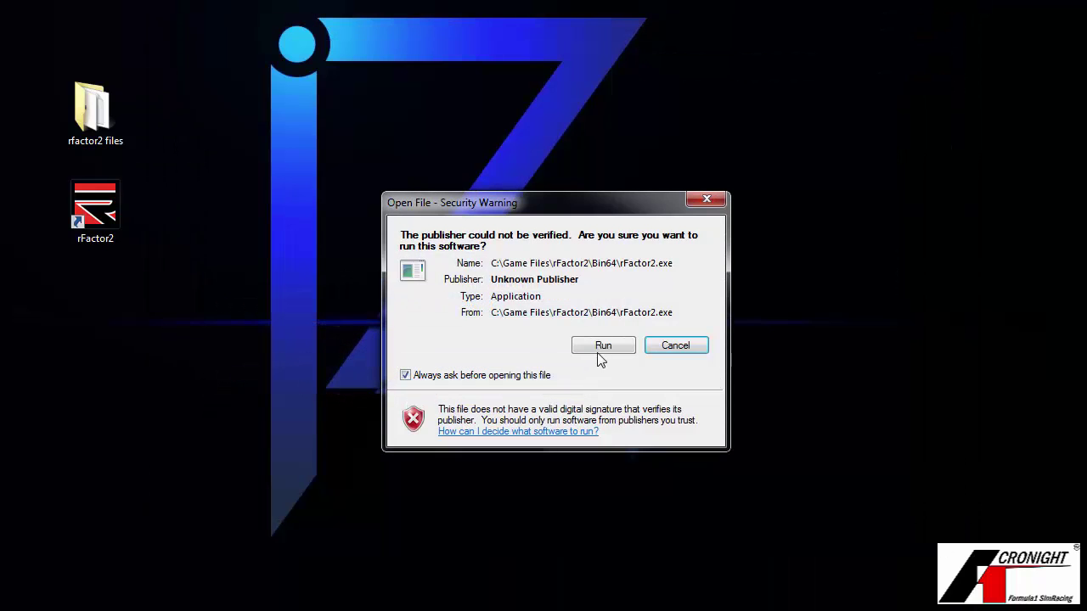
left_click(603, 346)
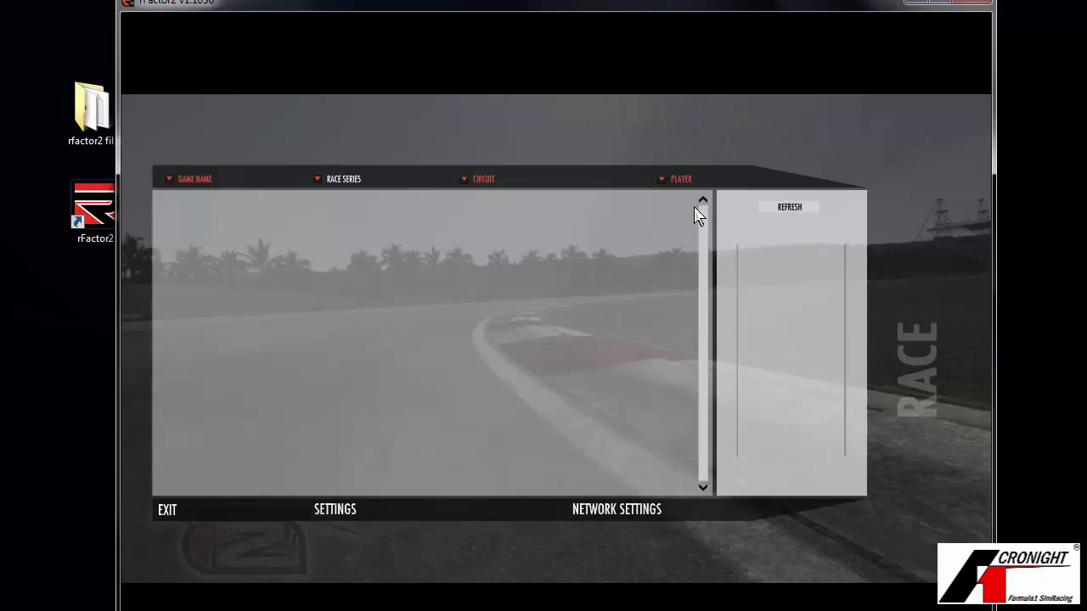
Sort the multiplayer server list by game name and join the F1cronight.com server
left_click(229, 321)
left_click(172, 176)
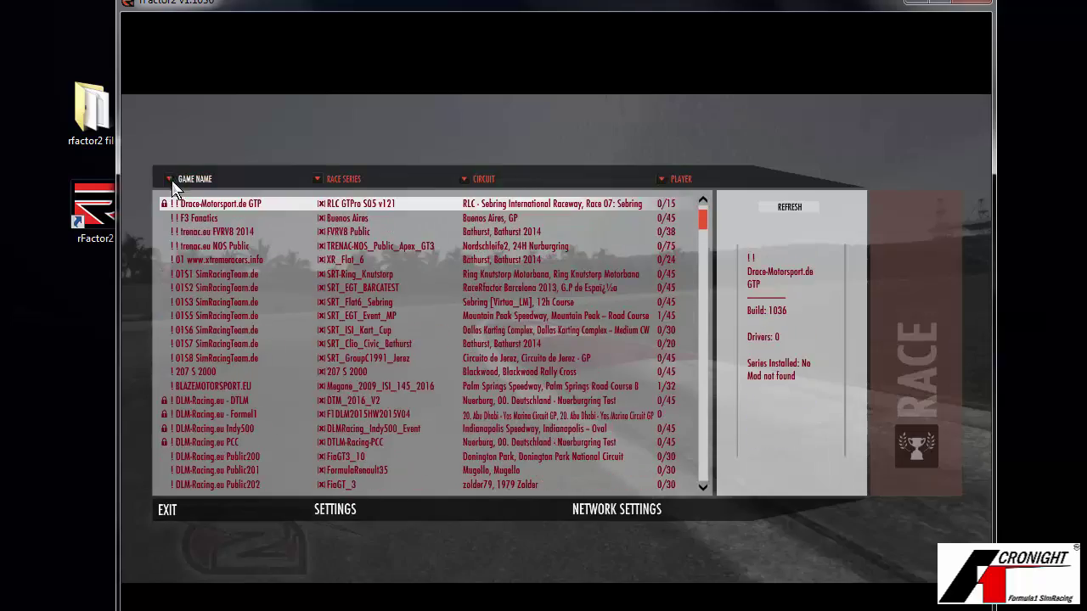
scroll(369, 314, "down", 3)
scroll(249, 383, "down", 5)
left_click_drag(701, 242, 708, 287)
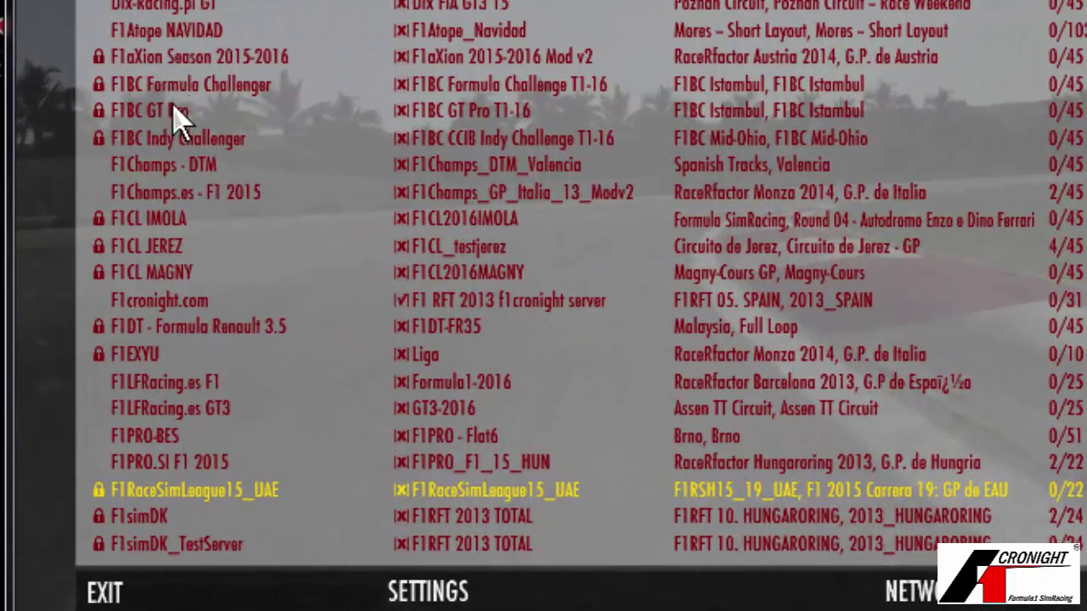
left_click(216, 303)
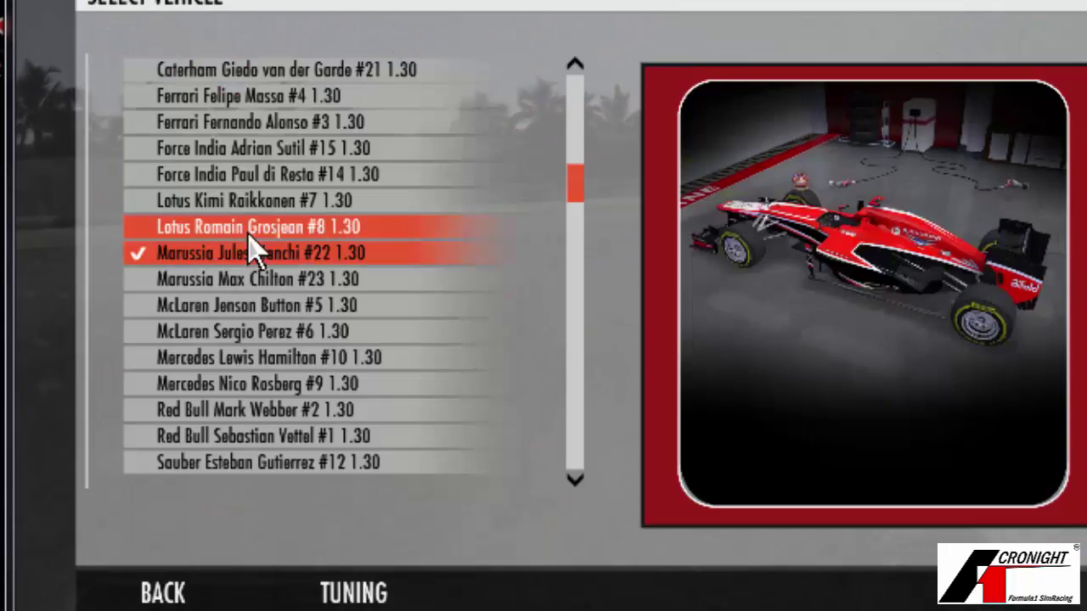
Select a Lotus car for the server and enter the practice session on the 2013_SPAIN track
key("Up")
key("Up")
key("Up")
key("Down")
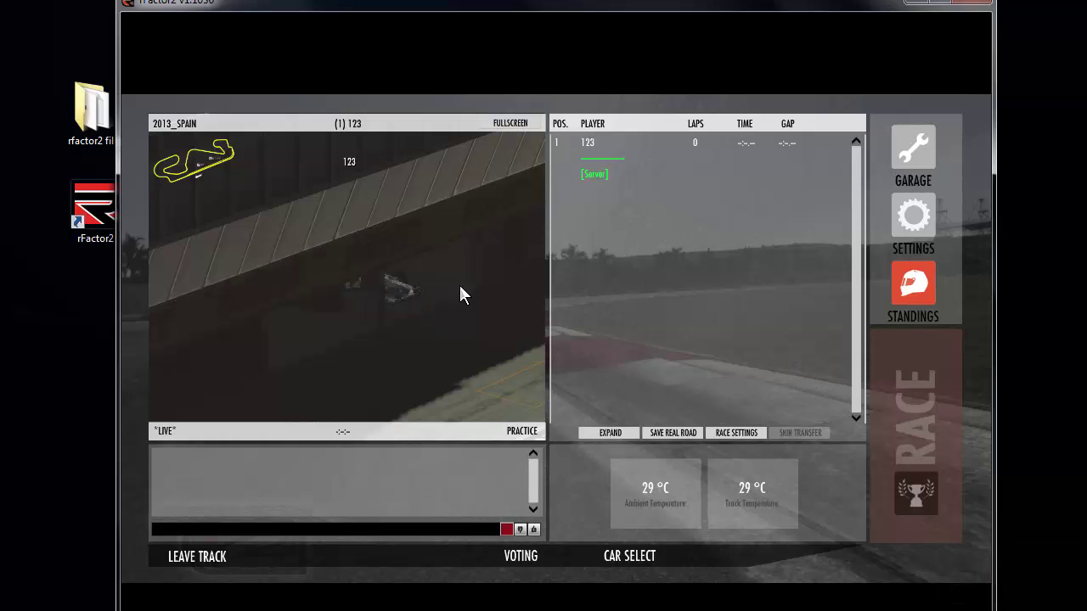
left_click(915, 416)
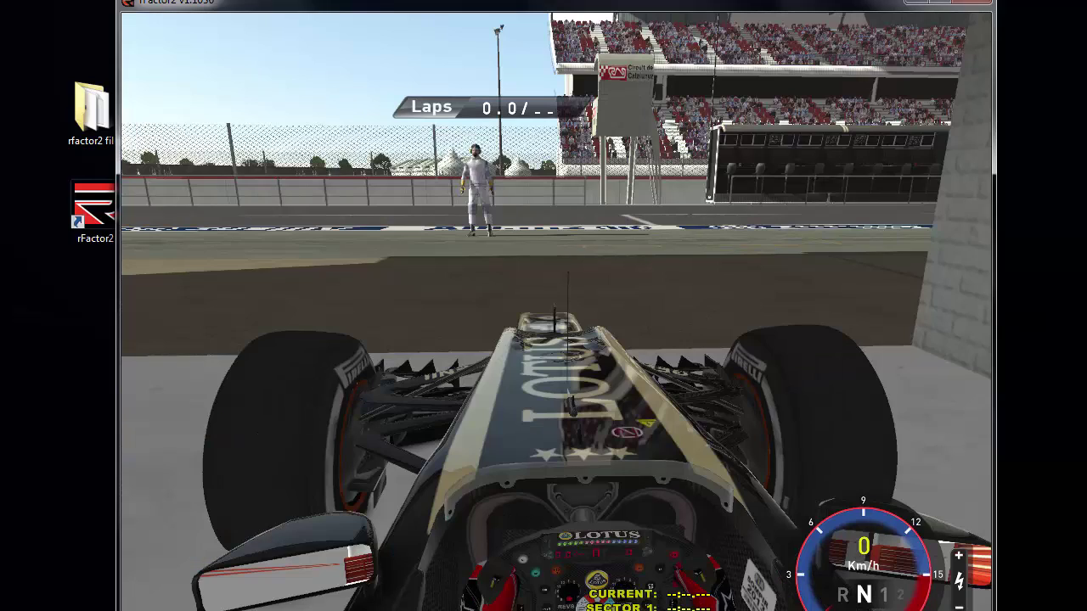